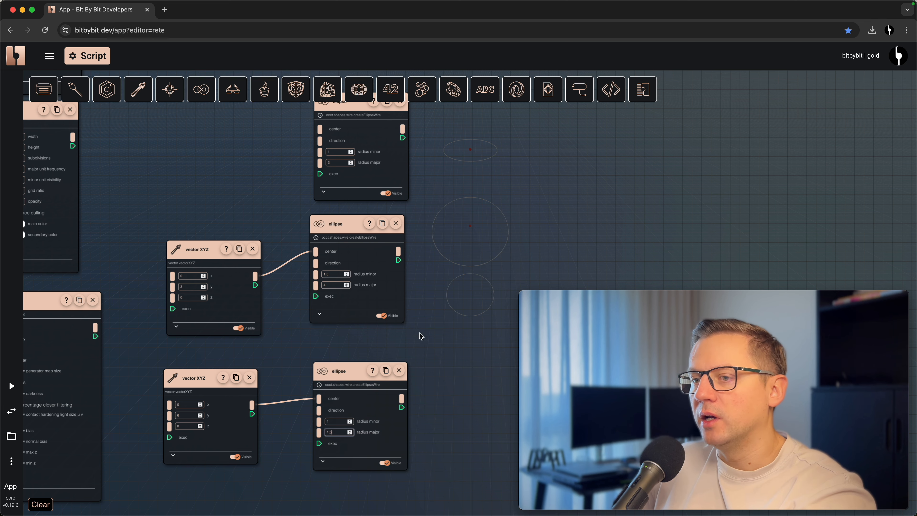
- Inspect the three ellipse wires in the 3D view and return to the node graph
scroll(461, 220, "up", 2)
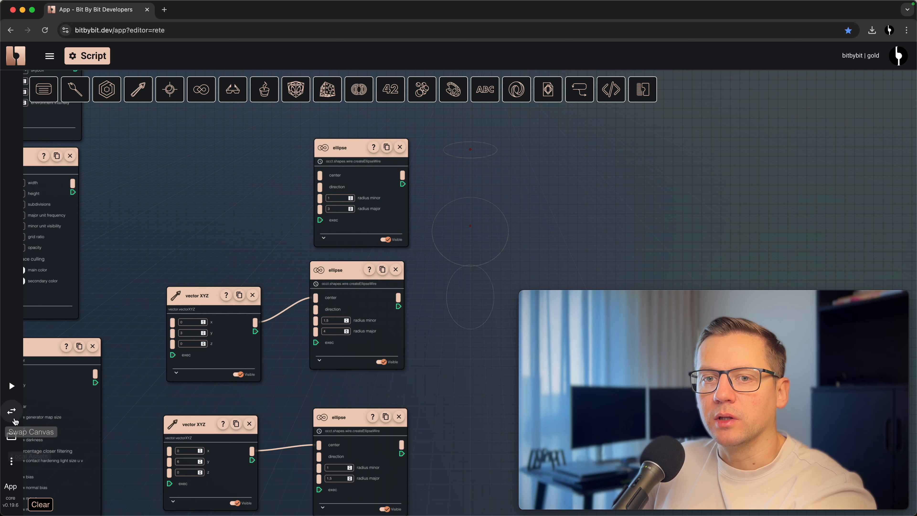
left_click(11, 410)
left_click_drag(358, 334, 417, 365)
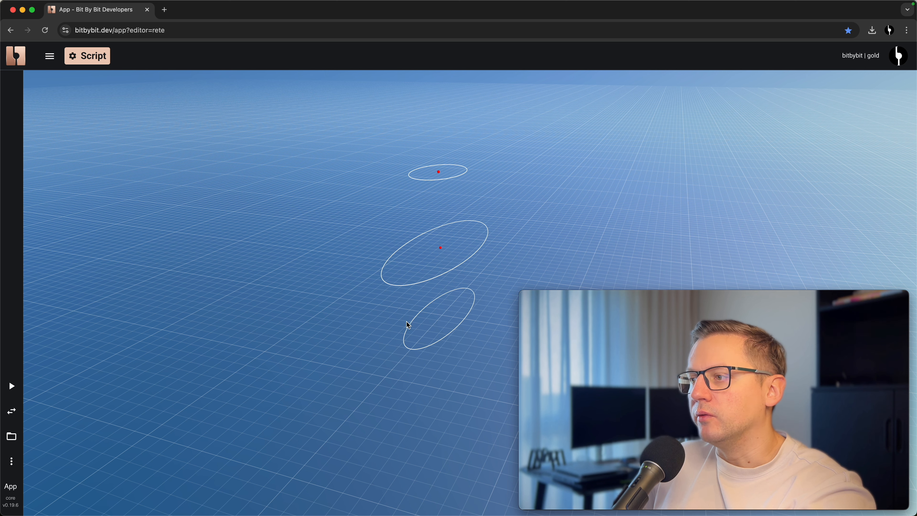
left_click(21, 412)
left_click_drag(459, 245, 421, 255)
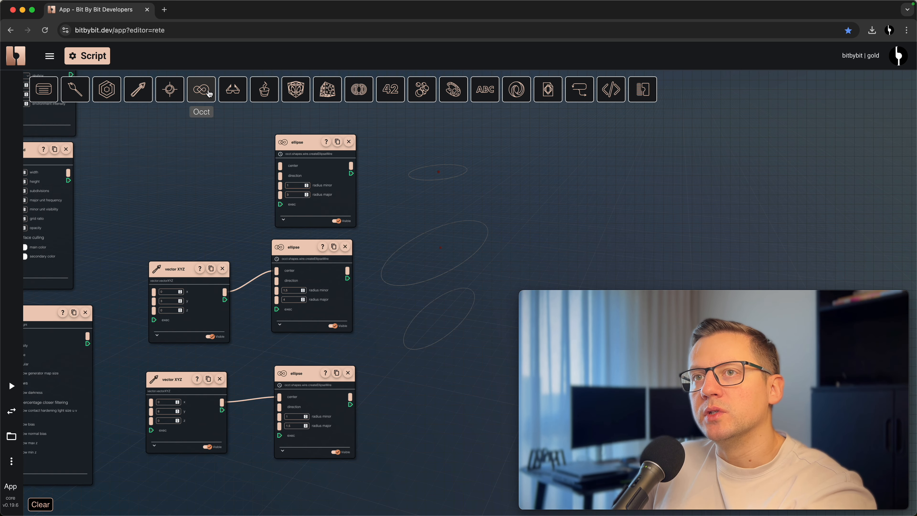
- Add a basic OCCT loft operation node and place it beside the ellipse nodes
left_click(201, 89)
left_click(190, 121)
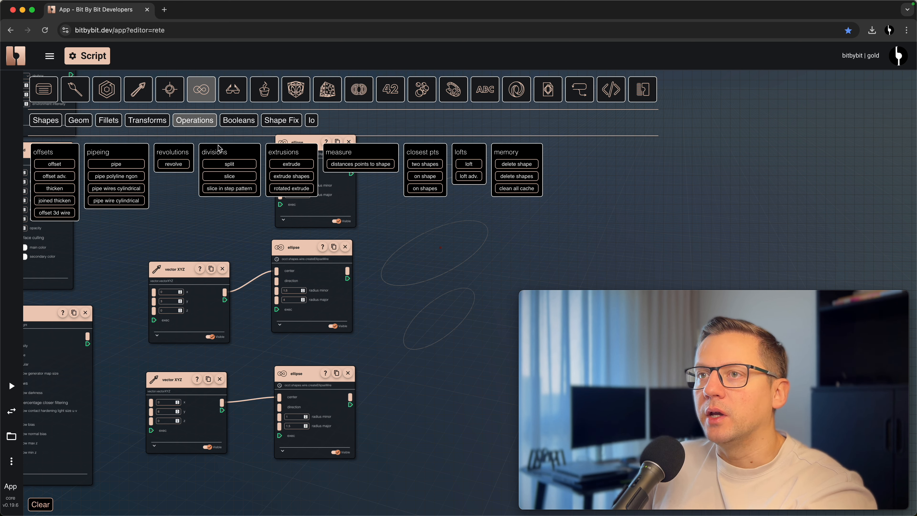
left_click(468, 164)
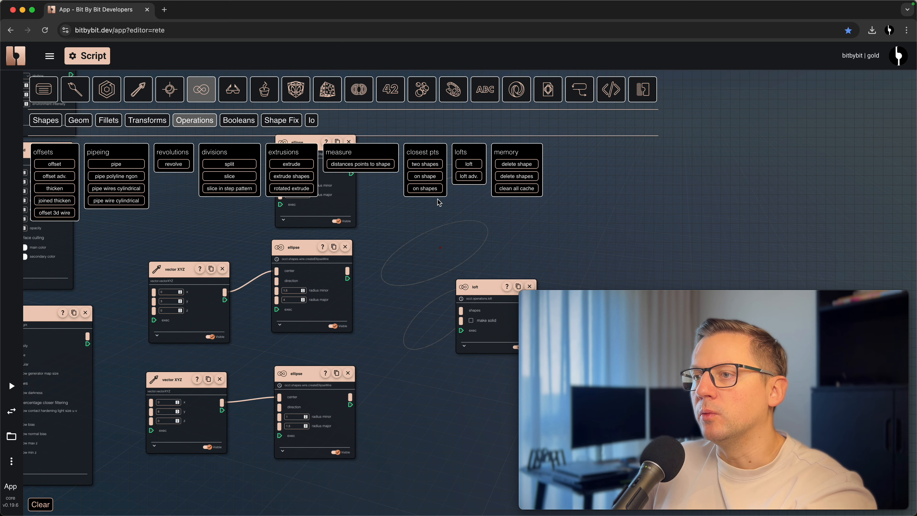
left_click(203, 92)
left_click_drag(438, 270, 449, 233)
scroll(437, 268, "up", 2)
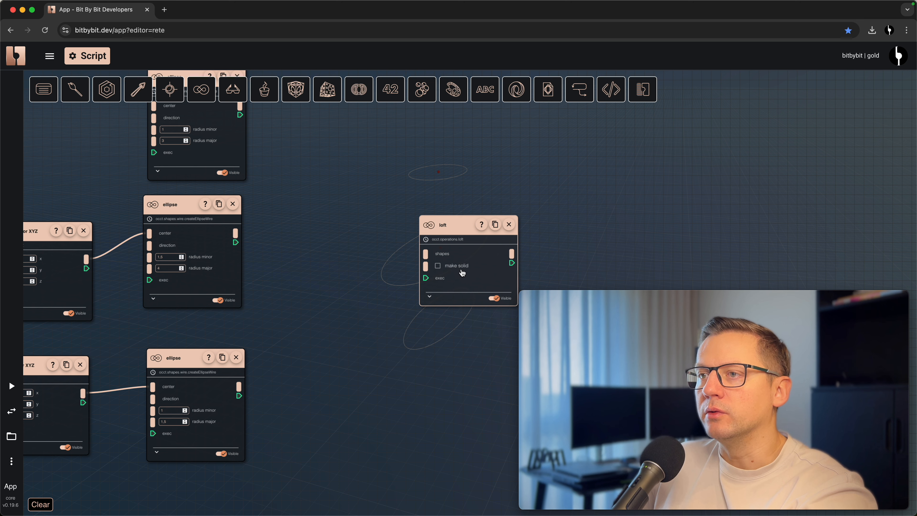
- Add a lists.createList node between the ellipse nodes and the loft node
scroll(332, 252, "down", 2)
right_click(356, 226)
type("cr")
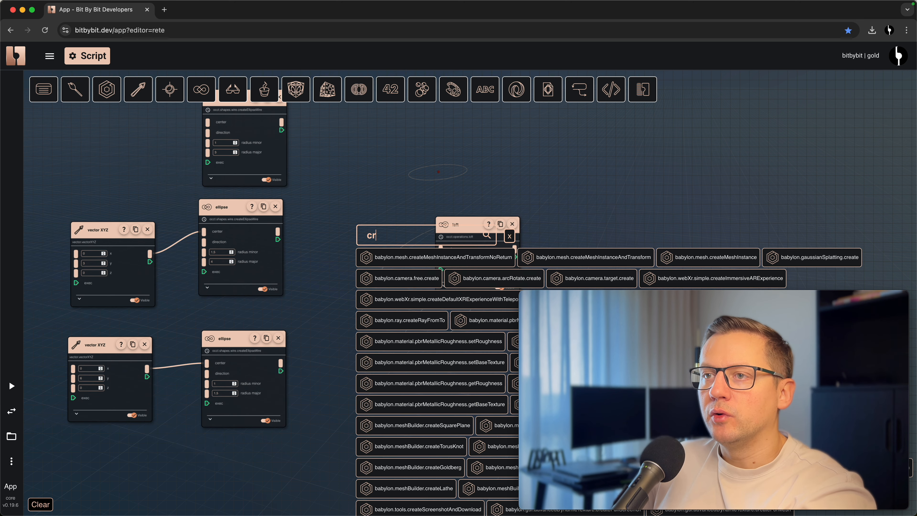
type("eatelist")
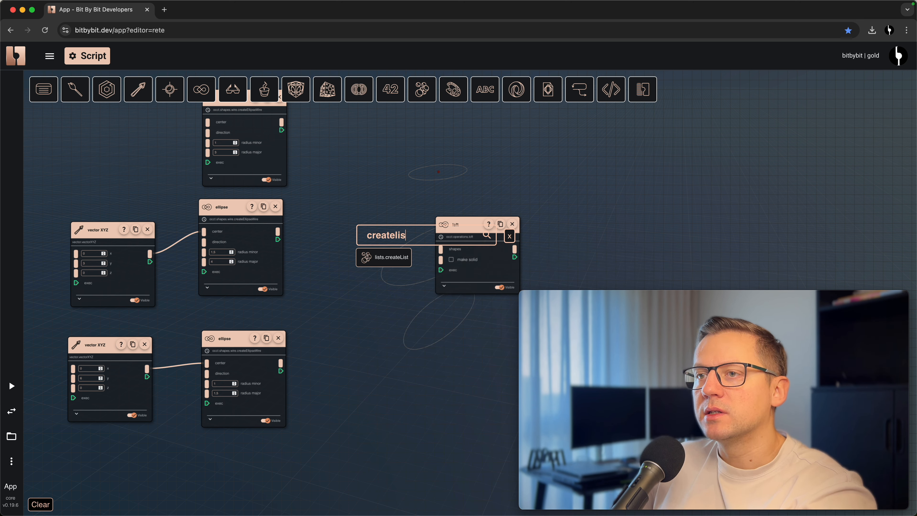
left_click(363, 257)
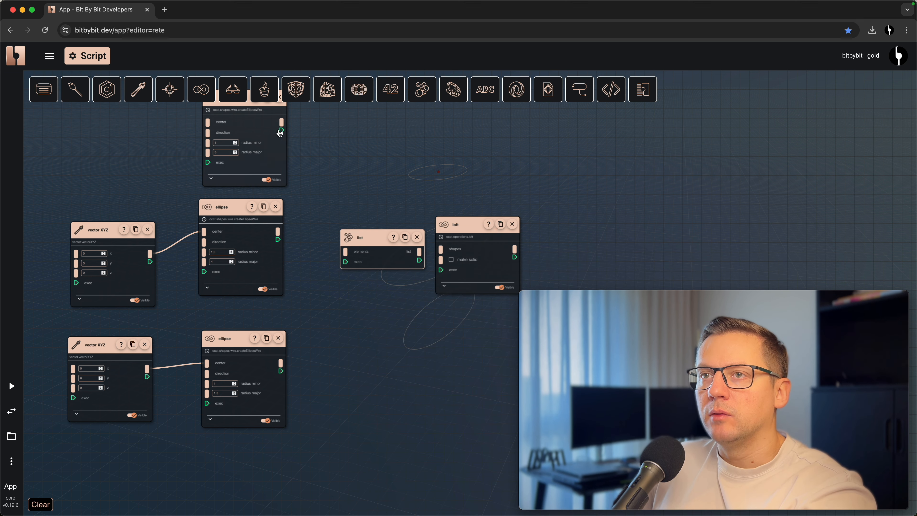
- Feed all three ellipses into the list's elements, connect the list to the loft's shapes, and inspect the loft in the 3D view
left_click_drag(282, 126, 346, 255)
left_click_drag(281, 370, 345, 252)
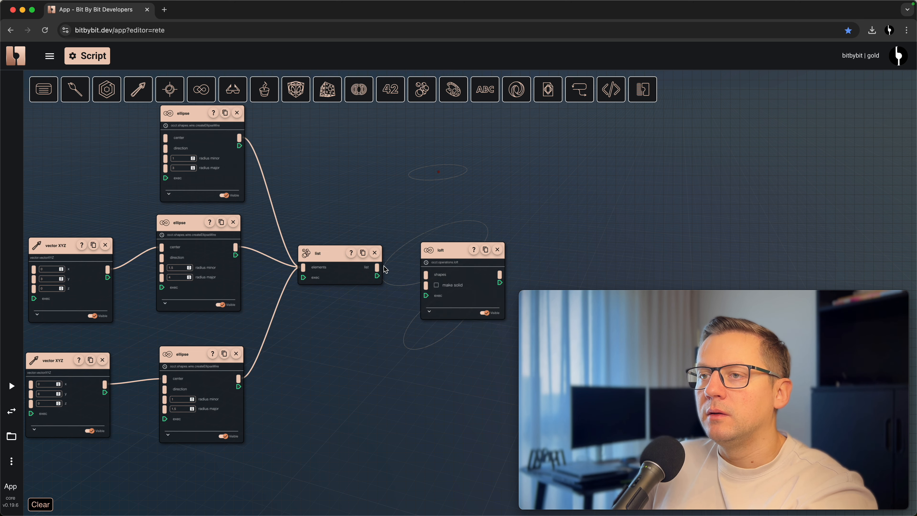
left_click_drag(426, 278, 426, 275)
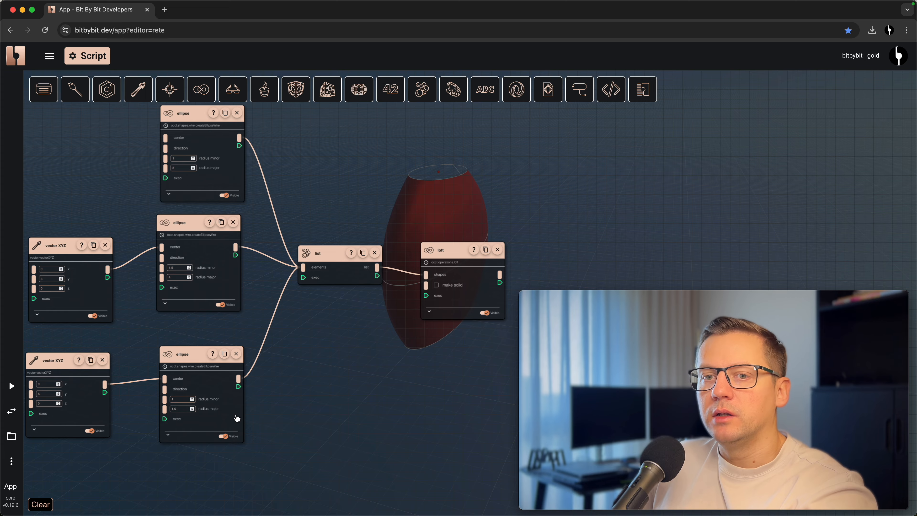
left_click(11, 411)
scroll(408, 335, "up", 5)
left_click_drag(407, 335, 439, 286)
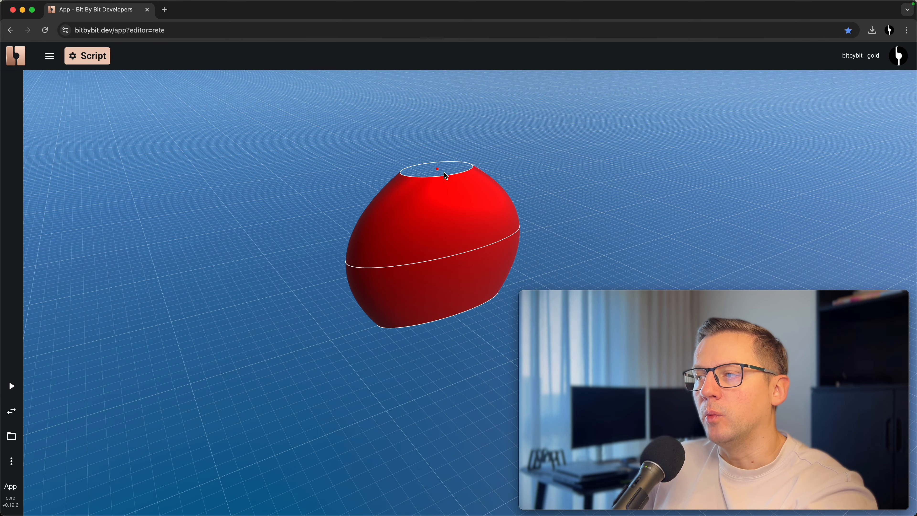
left_click(11, 411)
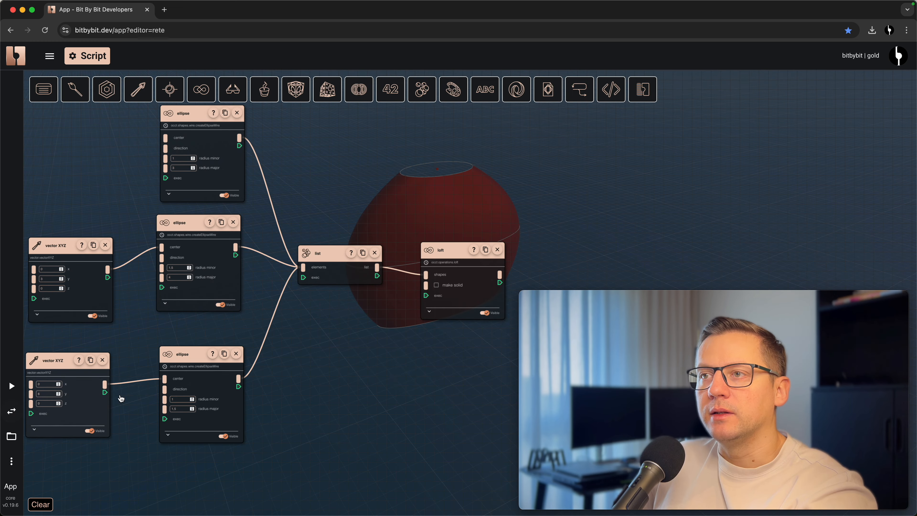
- Enable make solid on the loft and inspect the ends of the body in the 3D view
scroll(393, 289, "up", 5)
left_click(384, 295)
left_click_drag(475, 154, 443, 167)
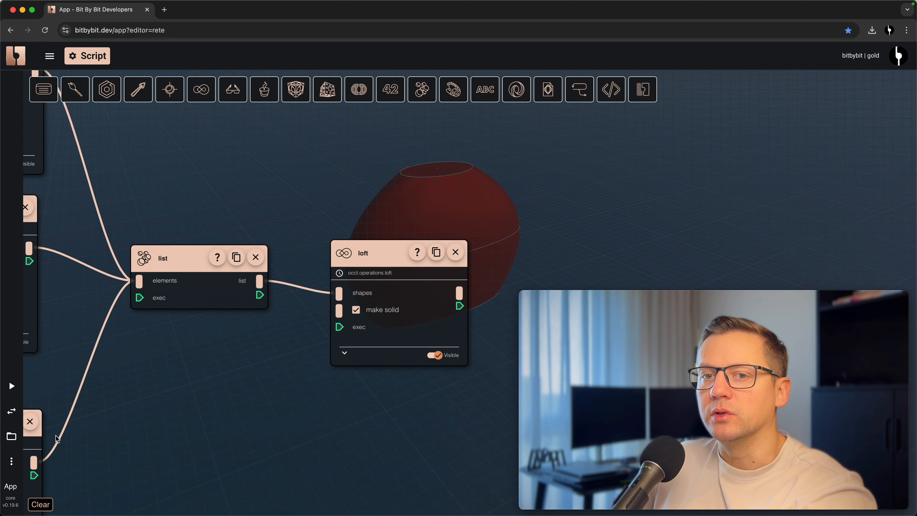
left_click(11, 411)
left_click_drag(418, 379, 369, 287)
scroll(450, 310, "up", 10)
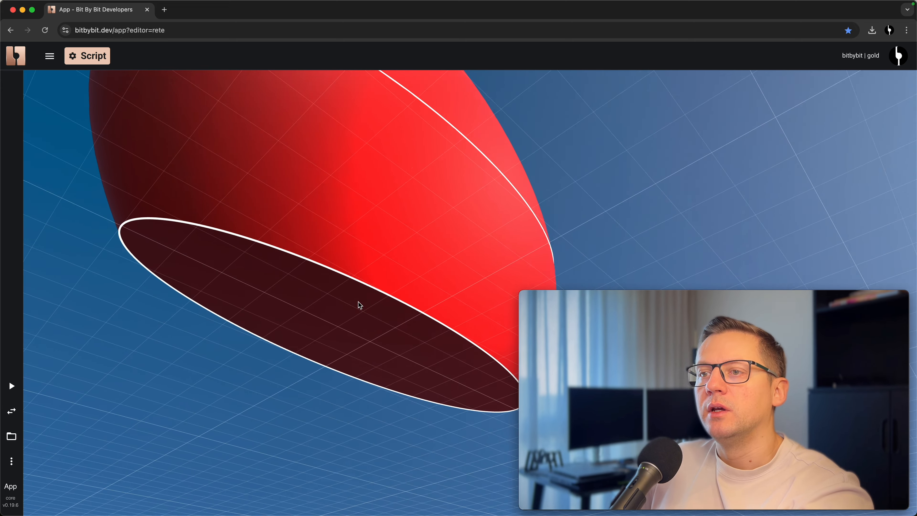
scroll(356, 320, "down", 6)
mouse_move(437, 251)
left_mouse_down()
mouse_move(440, 309)
mouse_move(432, 258)
left_mouse_up()
scroll(420, 301, "down", 3)
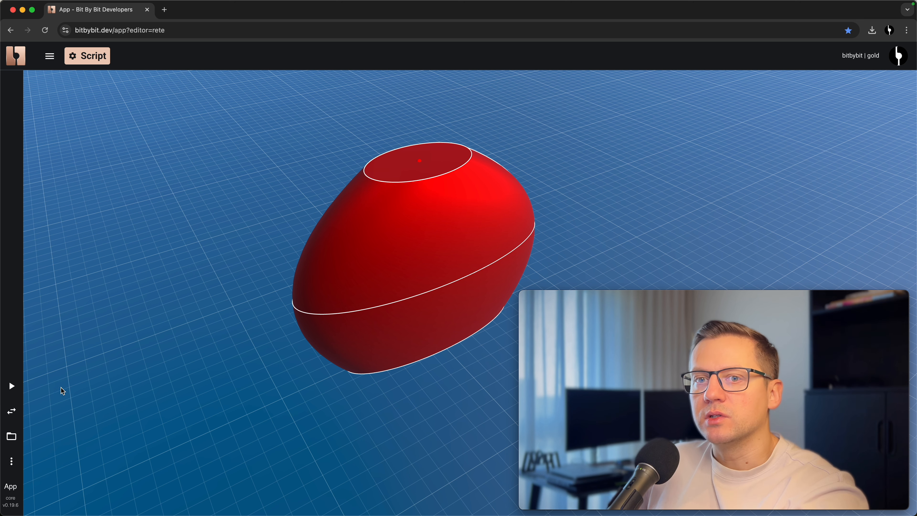
- Return to the node graph and turn off make solid on the loft node
left_click(11, 411)
left_click_drag(397, 254, 371, 262)
left_click(331, 319)
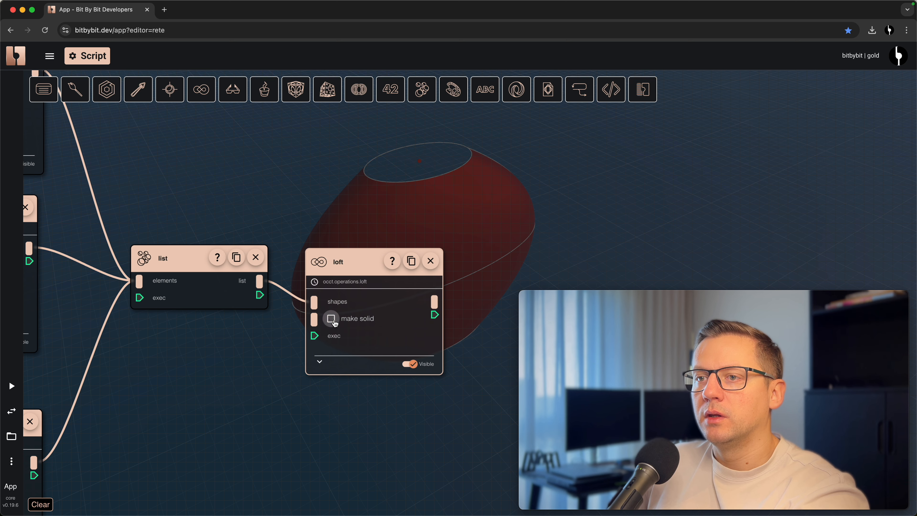
left_click_drag(538, 209, 428, 192)
- Add a thicken (makeThickSolidSimple) node with the loft as its shape, and set its offset to 0.5
right_click(417, 284)
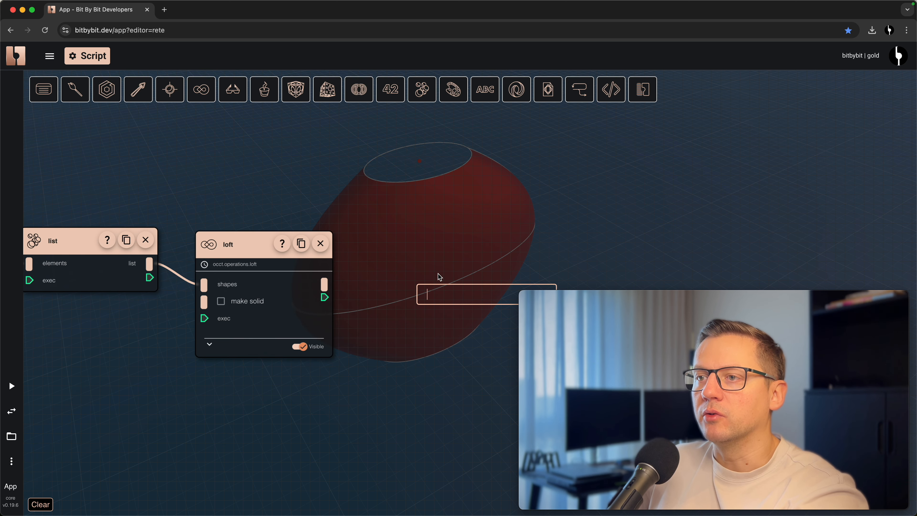
type("ma")
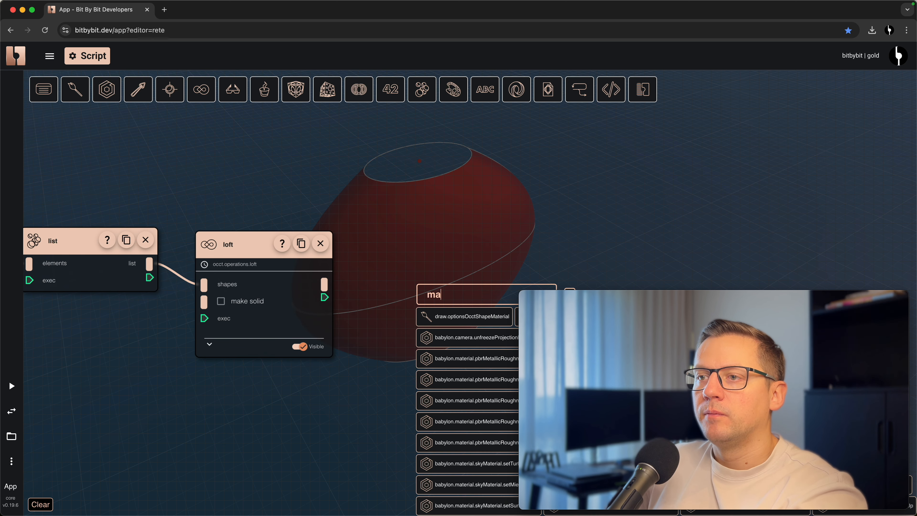
type("kethi")
left_click(459, 318)
left_click_drag(476, 325, 411, 156)
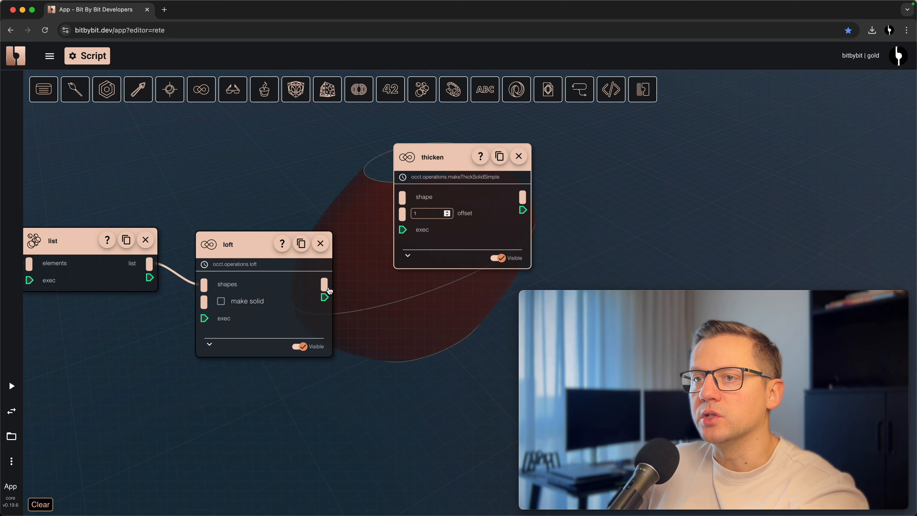
left_click_drag(329, 291, 402, 198)
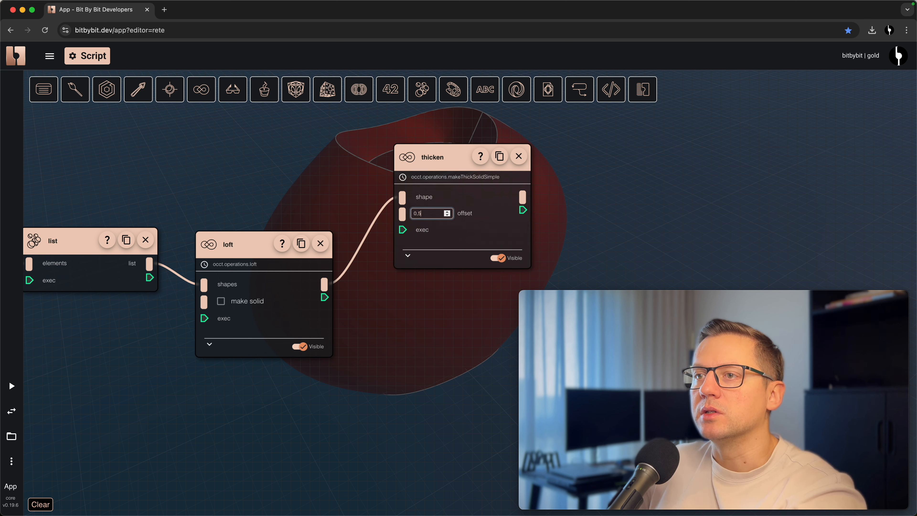
left_click(321, 177)
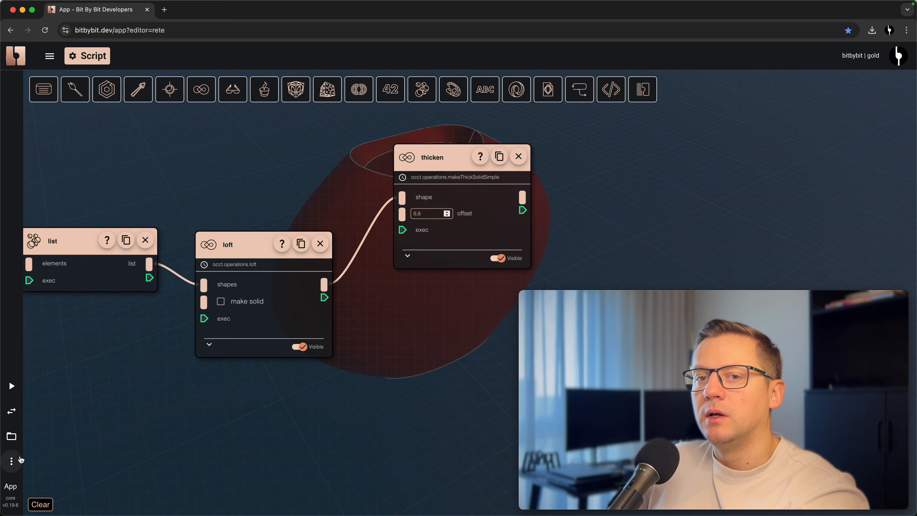
- Inspect the wall of the thickened loft in the 3D view and return to the node graph
left_click(11, 411)
left_click_drag(221, 364, 324, 347)
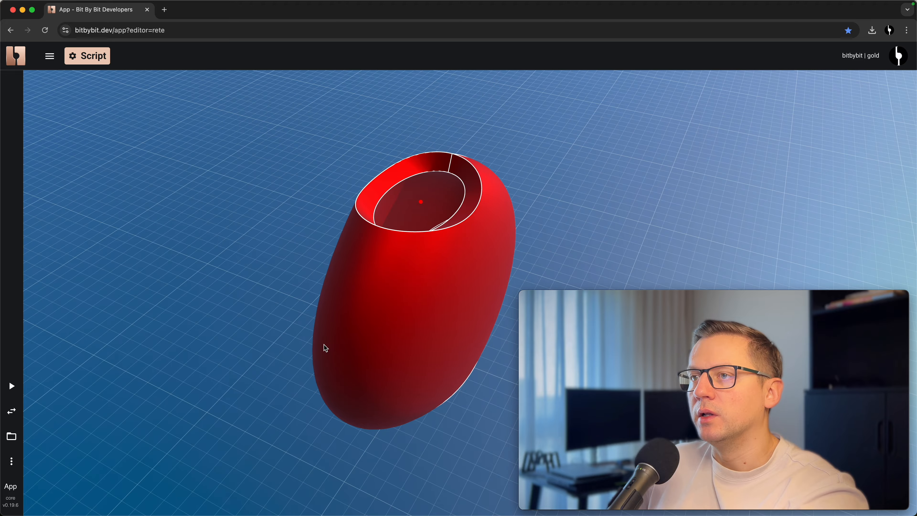
key("ctrl+b")
scroll(242, 379, "down", 3)
scroll(257, 414, "down", 1)
left_click_drag(257, 413, 317, 372)
scroll(293, 403, "down", 1)
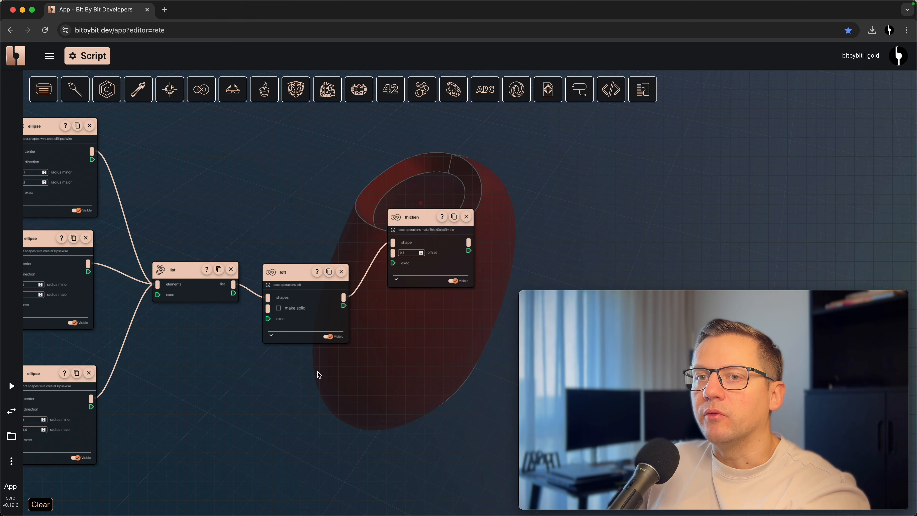
- Delete the thicken and loft nodes and add an advanced loft node in their place
left_click(467, 217)
left_click(342, 271)
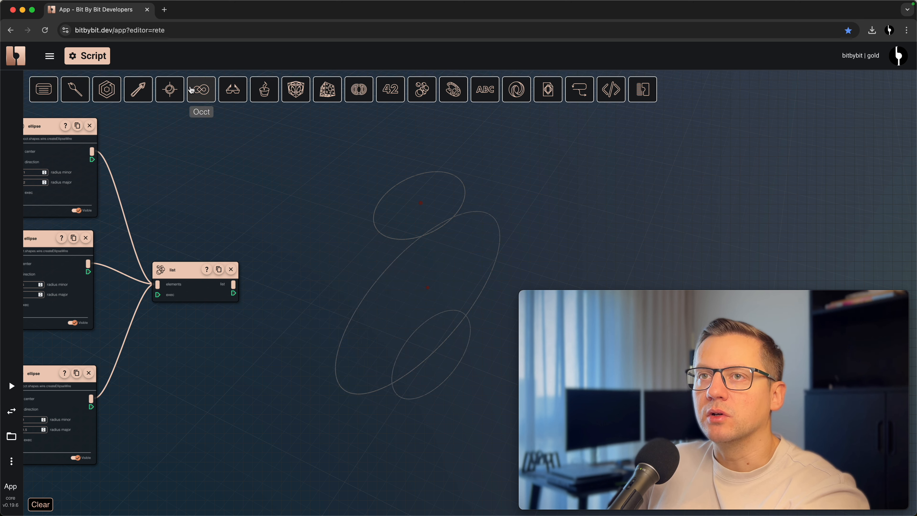
left_click(198, 89)
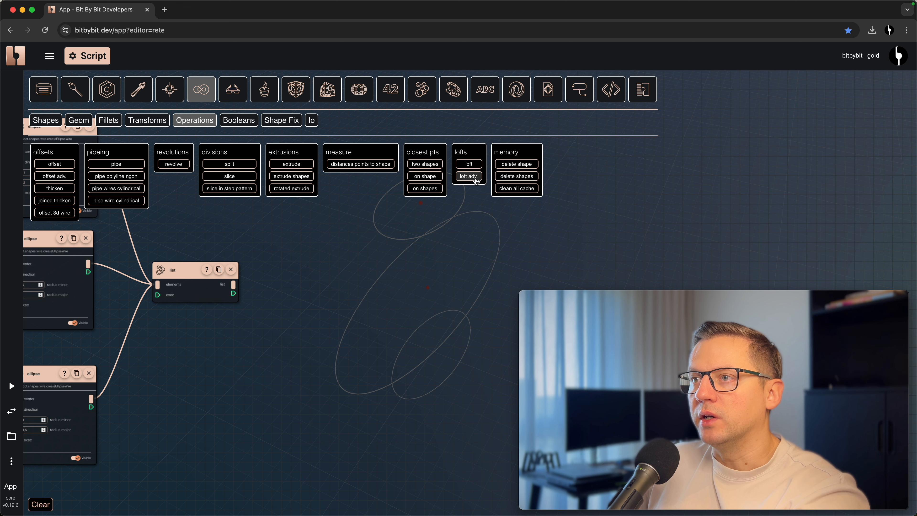
left_click(469, 177)
left_click_drag(472, 288, 358, 284)
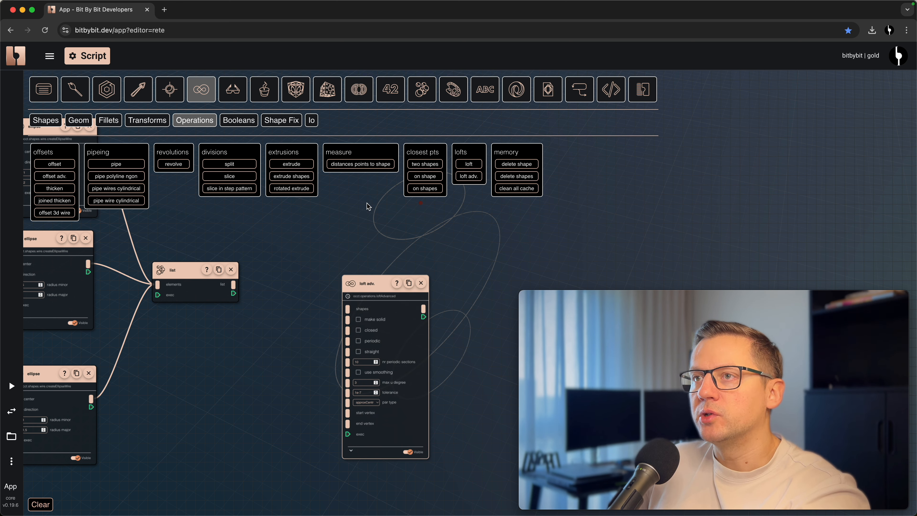
left_click(205, 98)
- Connect the list output to the shapes input of the advanced loft node
left_click_drag(323, 231, 324, 207)
scroll(314, 268, "up", 3)
left_click_drag(380, 254, 378, 244)
mouse_move(334, 210)
left_mouse_down()
mouse_move(357, 203)
mouse_move(347, 221)
left_mouse_up()
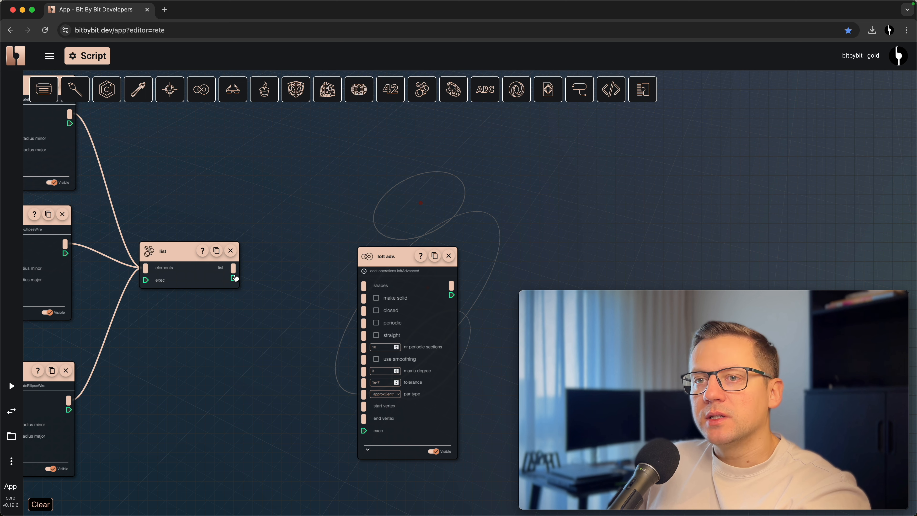
left_click_drag(234, 268, 364, 285)
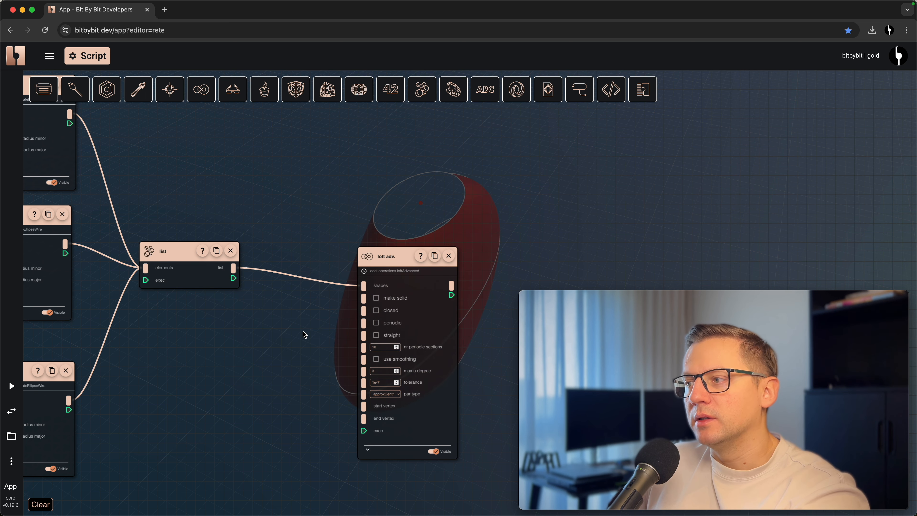
- Enable the straight option on the advanced loft and inspect the resulting shape in the 3D view
left_click_drag(295, 346, 207, 322)
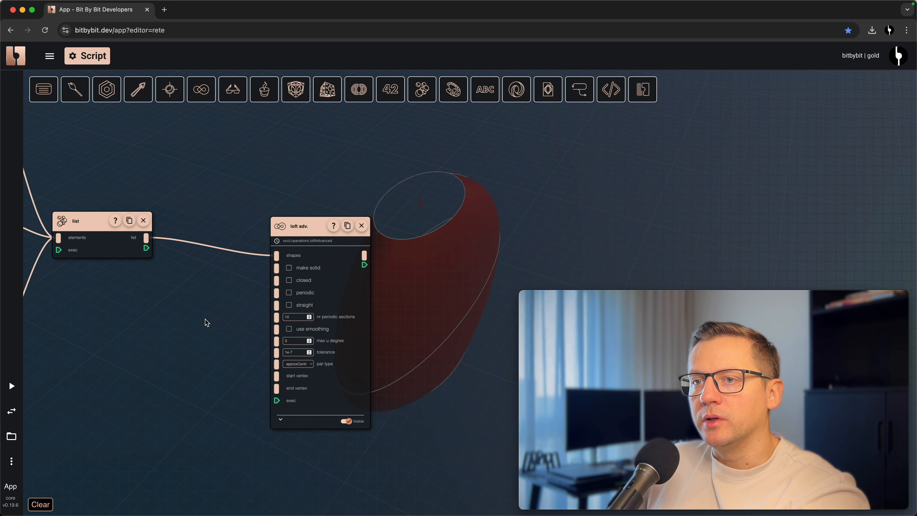
left_click(289, 305)
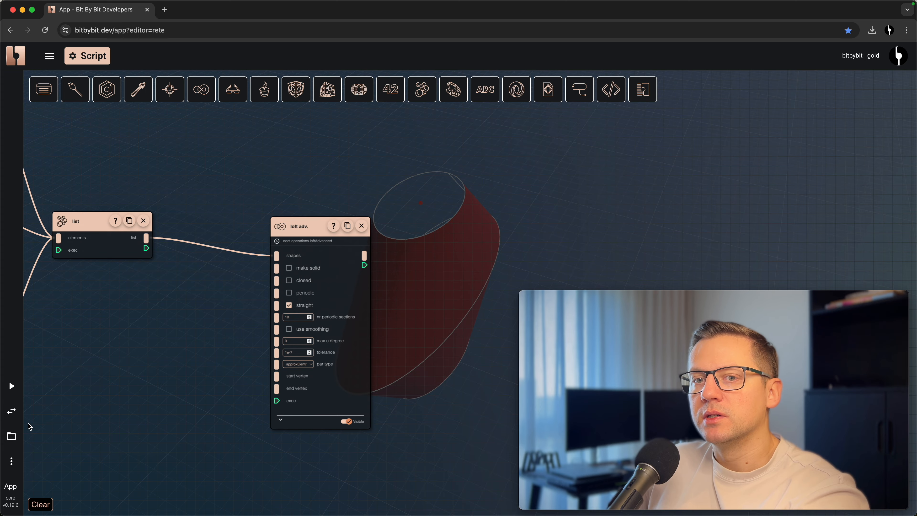
left_click(11, 411)
left_click_drag(207, 425, 393, 287)
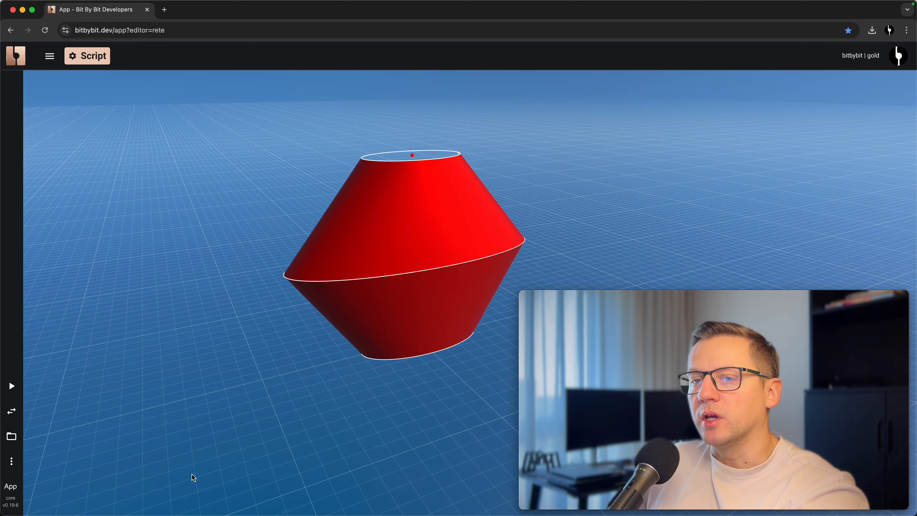
left_click(11, 411)
- Add a fillet edges node with the advanced loft as its shape, place it beside the loft, and set the radius to 0.5
right_click(423, 230)
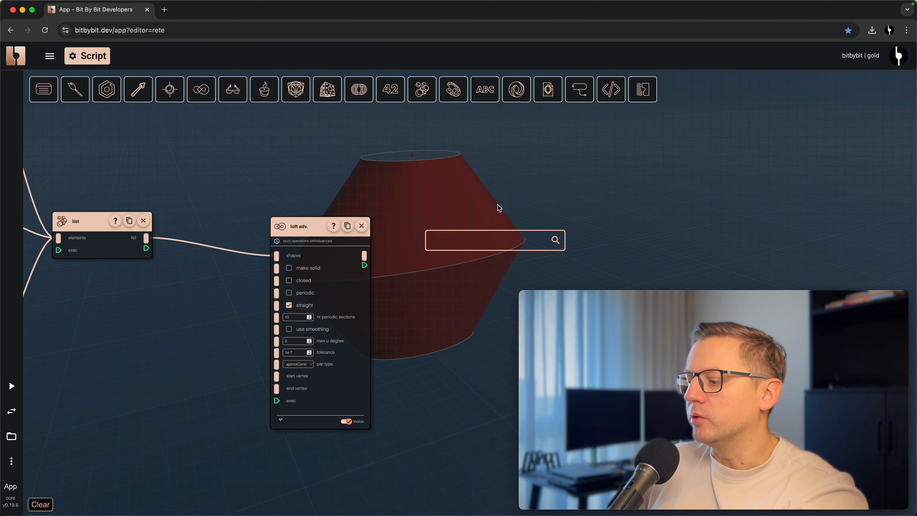
type("fillet")
left_click(469, 263)
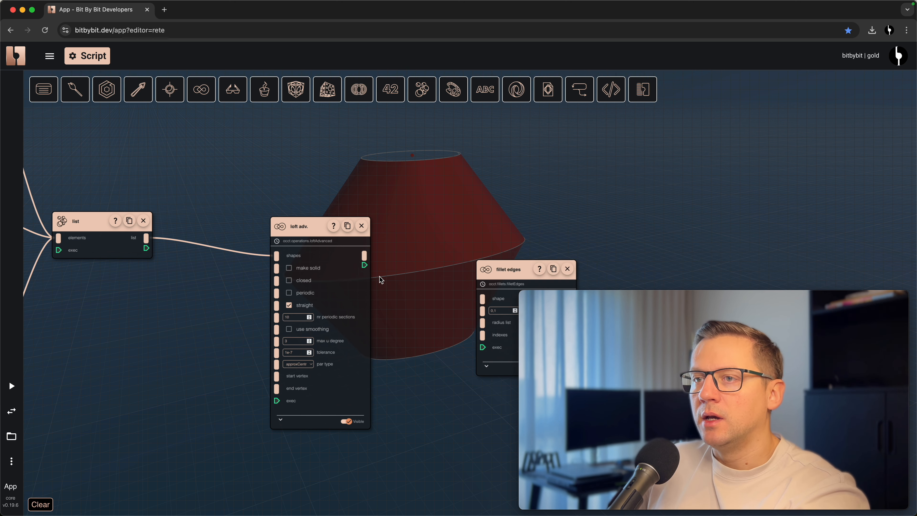
left_click_drag(365, 255, 483, 298)
left_click_drag(508, 269, 430, 225)
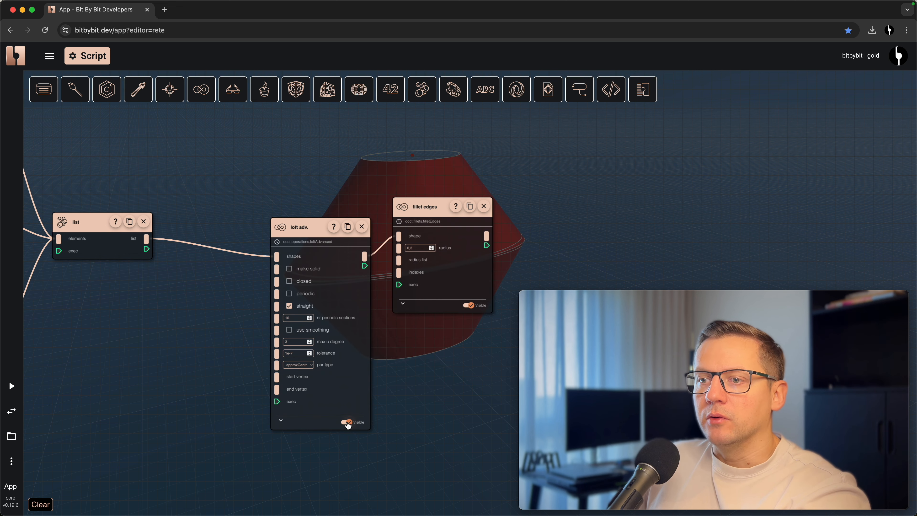
- Hide the unfilleted advanced loft and set the fillet edges radius to 0.5
left_click_drag(427, 395, 351, 433)
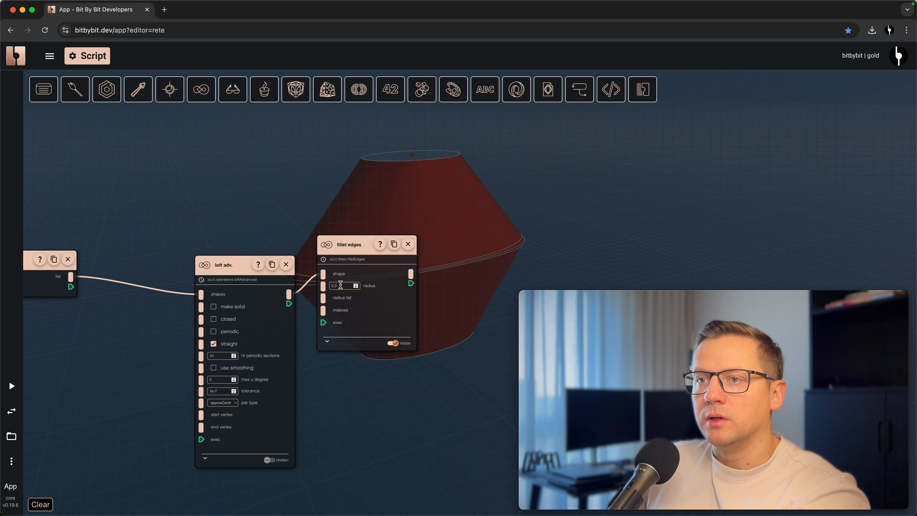
key("BackSpace")
type("5")
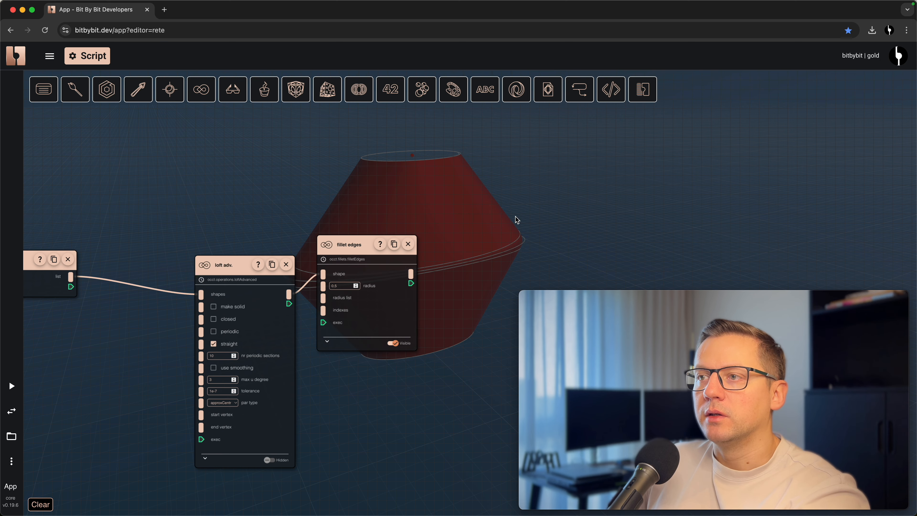
left_click_drag(459, 167, 455, 220)
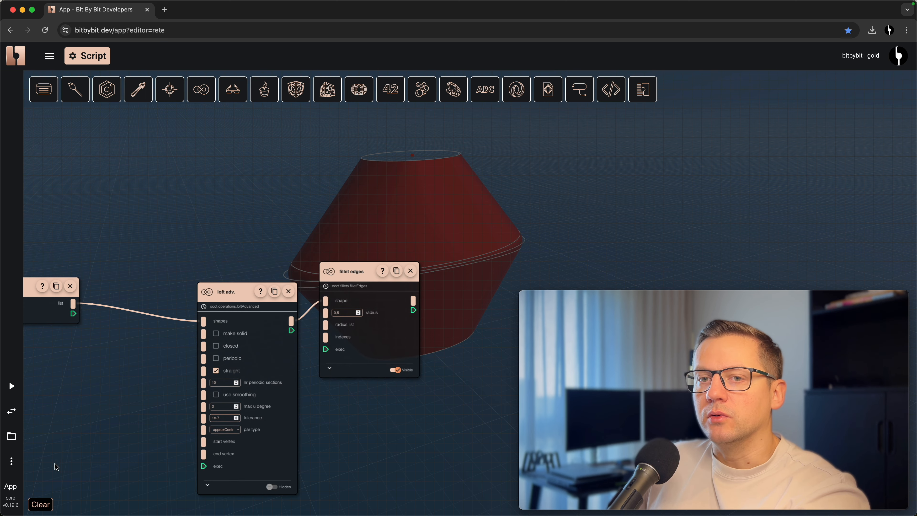
- Inspect the filleted middle edge of the straight loft in the 3D view from several angles
left_click(11, 411)
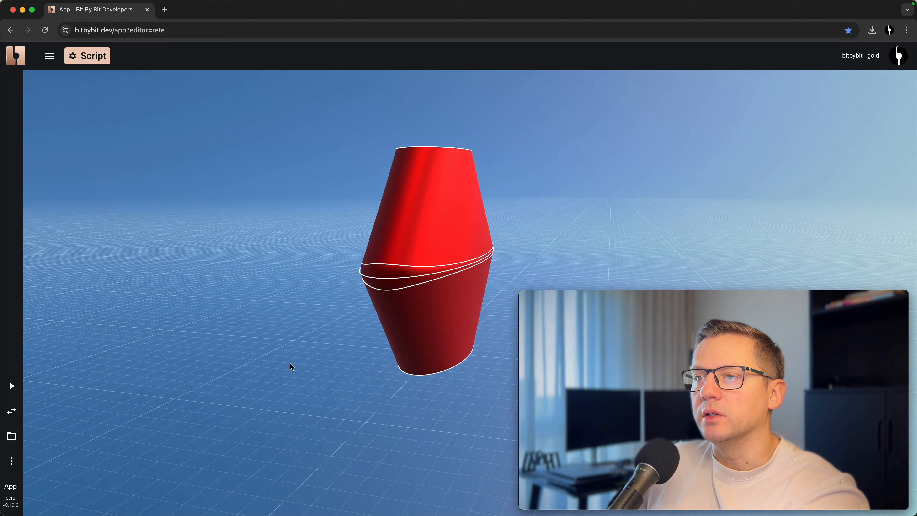
left_click_drag(292, 366, 521, 250)
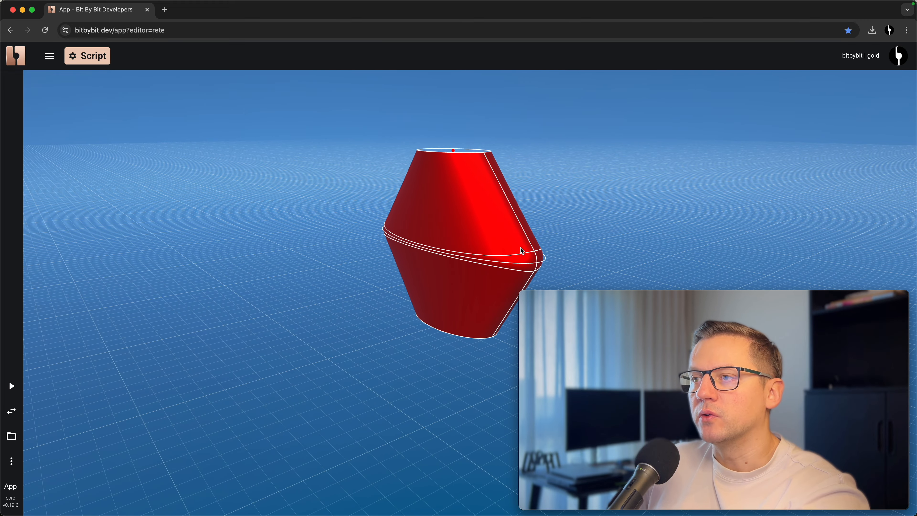
left_click_drag(481, 306, 507, 325)
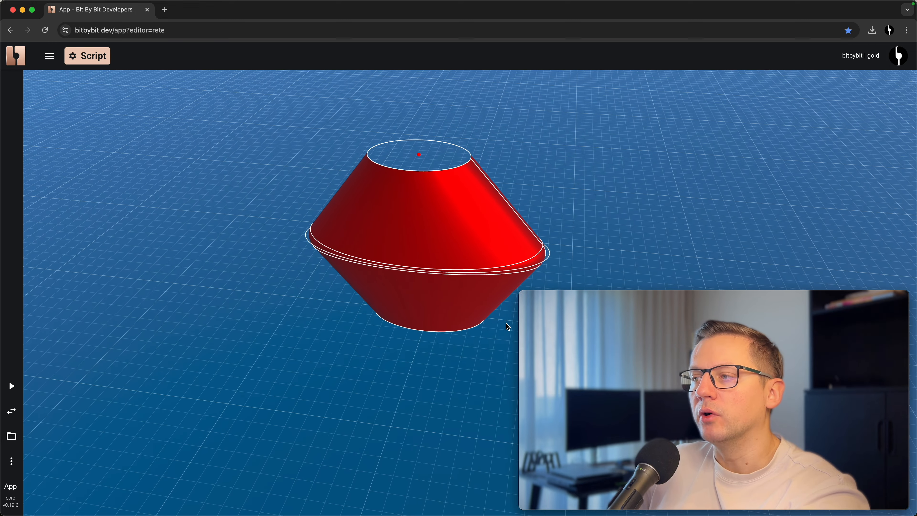
left_click(11, 411)
- Delete the fillet edges node and show the advanced loft again with straight off and make solid on
scroll(376, 325, "down", 2)
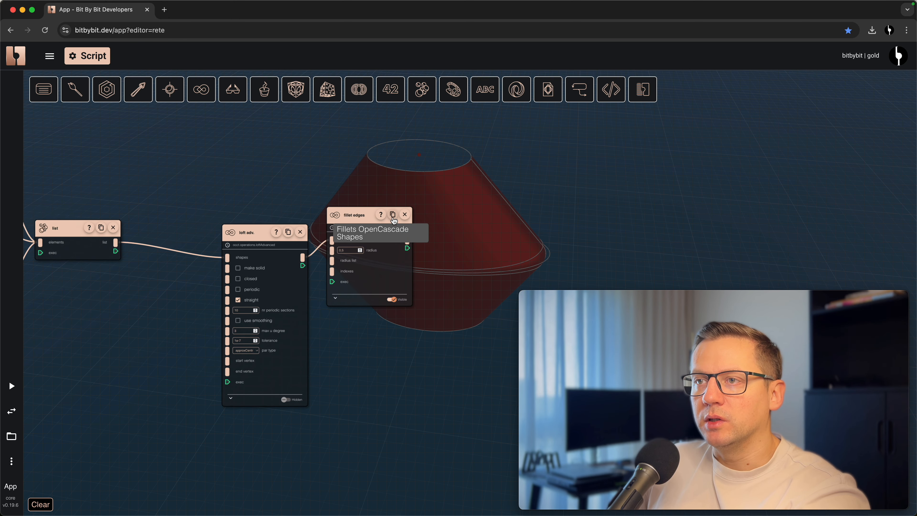
left_click(403, 214)
scroll(215, 305, "up", 2)
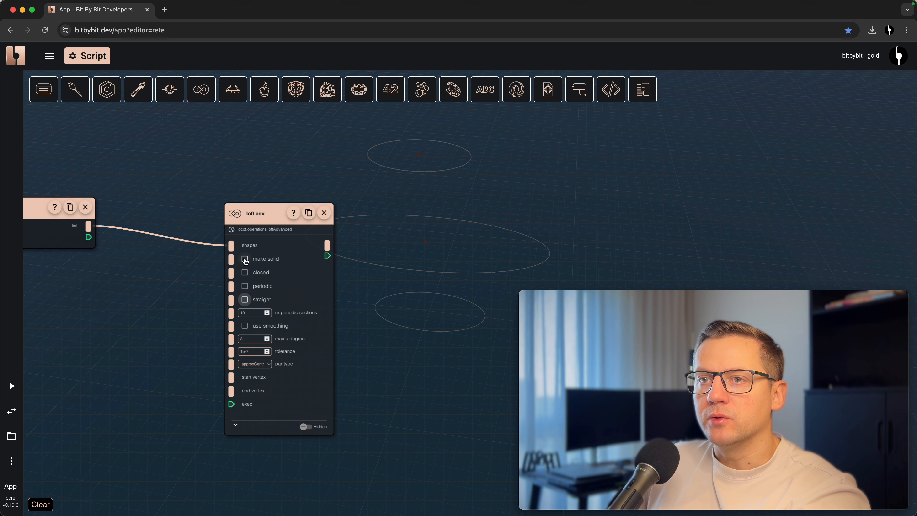
left_click(304, 429)
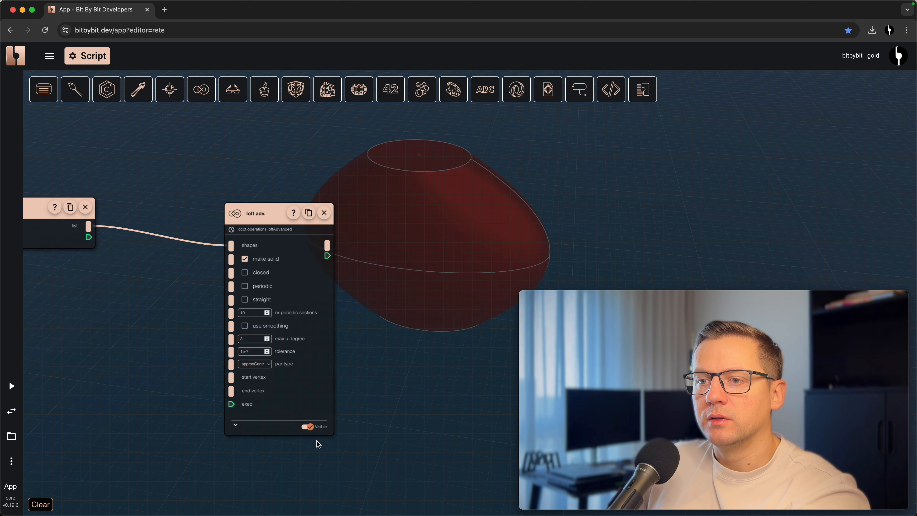
scroll(418, 368, "down", 3)
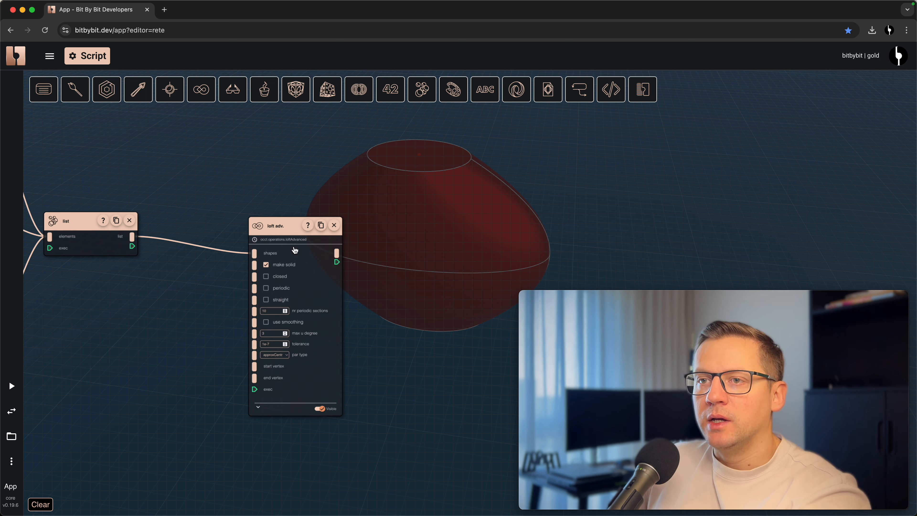
- Switch the advanced loft from make solid to closed and inspect the shape in the 3D view
left_click(266, 265)
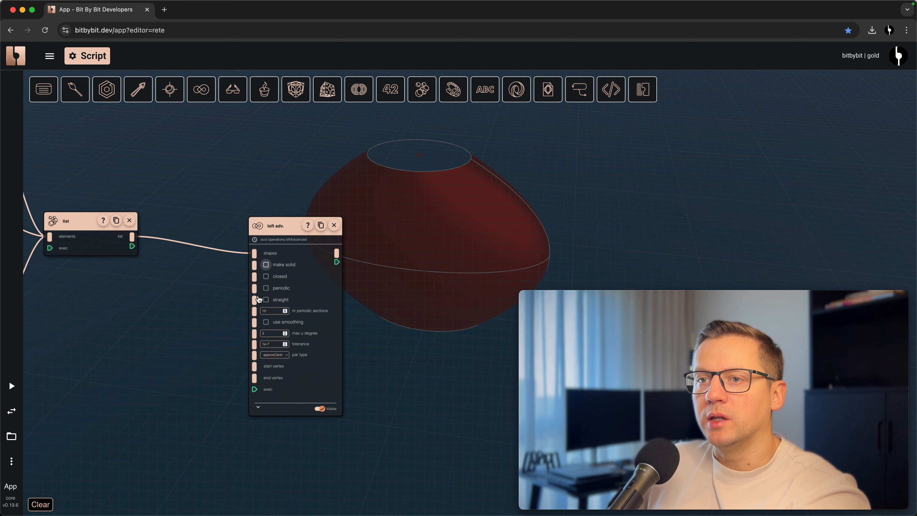
left_click(267, 276)
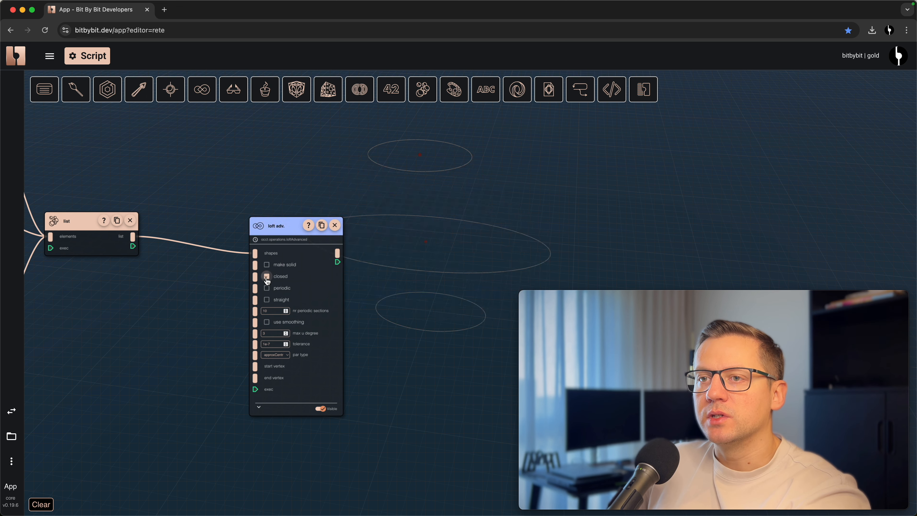
left_click(11, 411)
left_click_drag(178, 379, 487, 222)
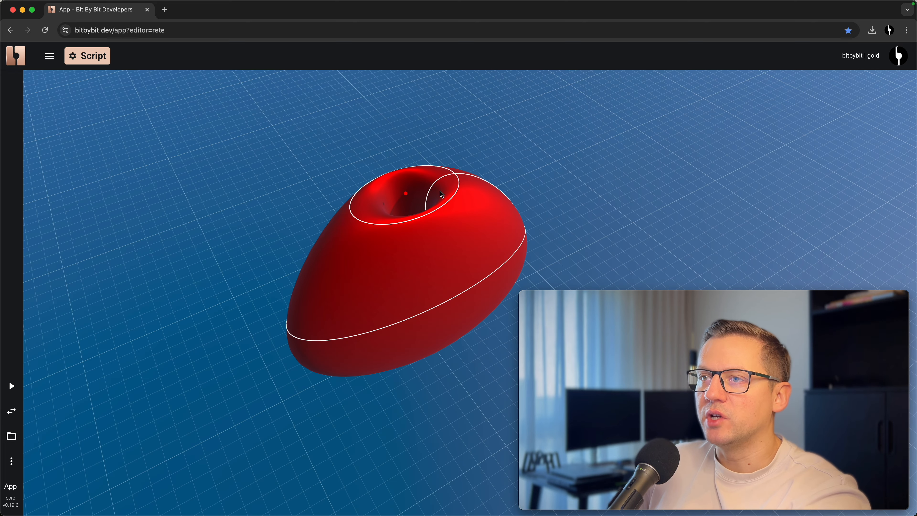
left_click_drag(464, 331, 462, 301)
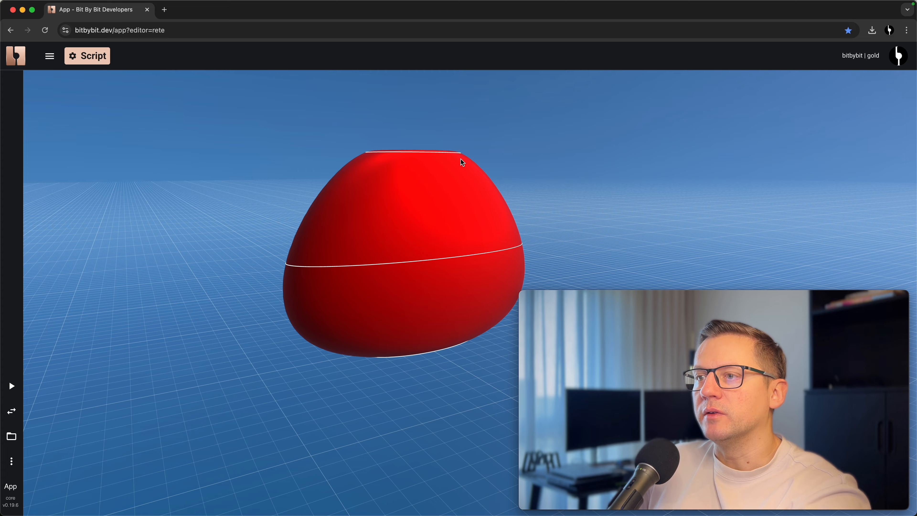
left_click_drag(480, 367, 249, 419)
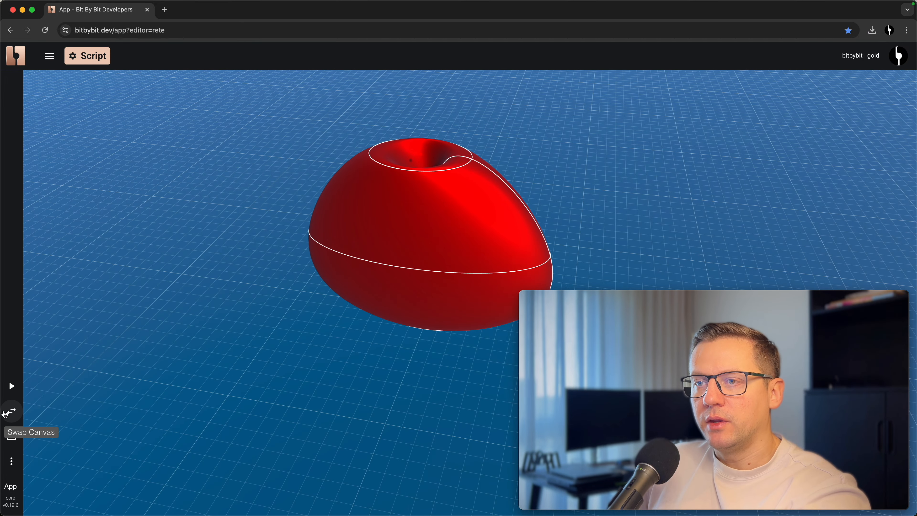
- Return to the node editor and turn off the closed option on the advanced loft
left_click(11, 411)
left_click_drag(416, 341, 489, 312)
scroll(299, 267, "up", 3)
left_click(350, 242)
left_click_drag(243, 388, 330, 366)
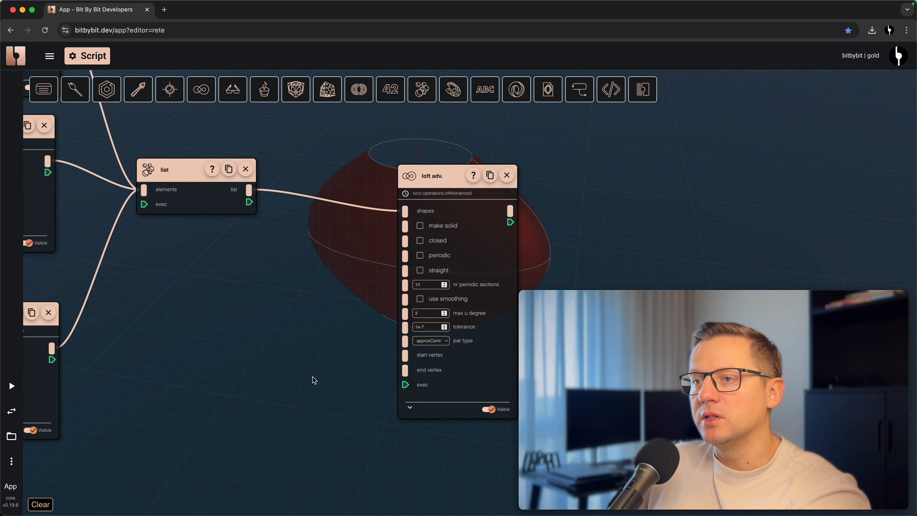
- Add a vector XYZ node below the list with y set to -2 and connect it to the loft's start vertex
right_click(241, 335)
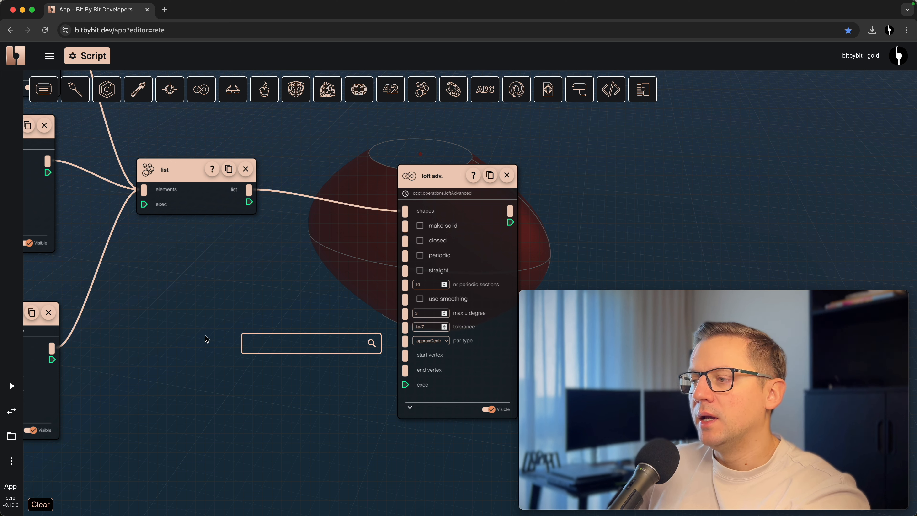
type("vectorx")
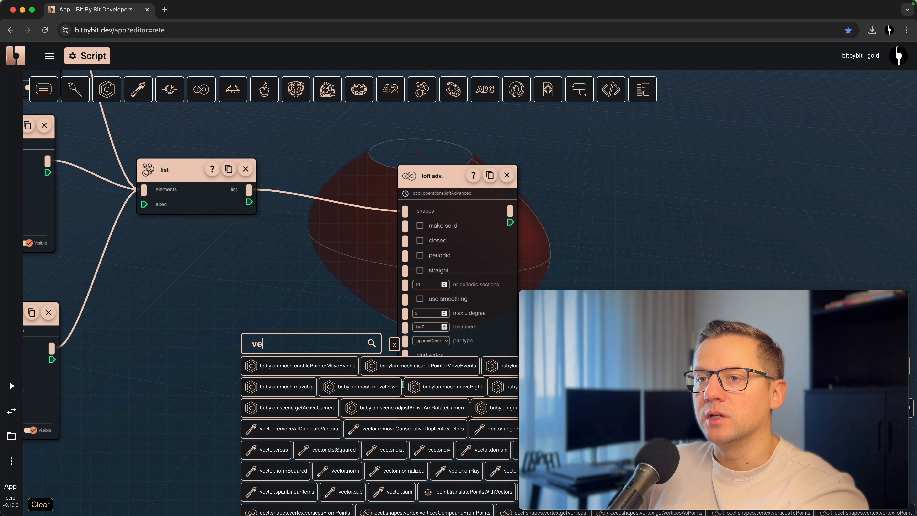
left_click(285, 365)
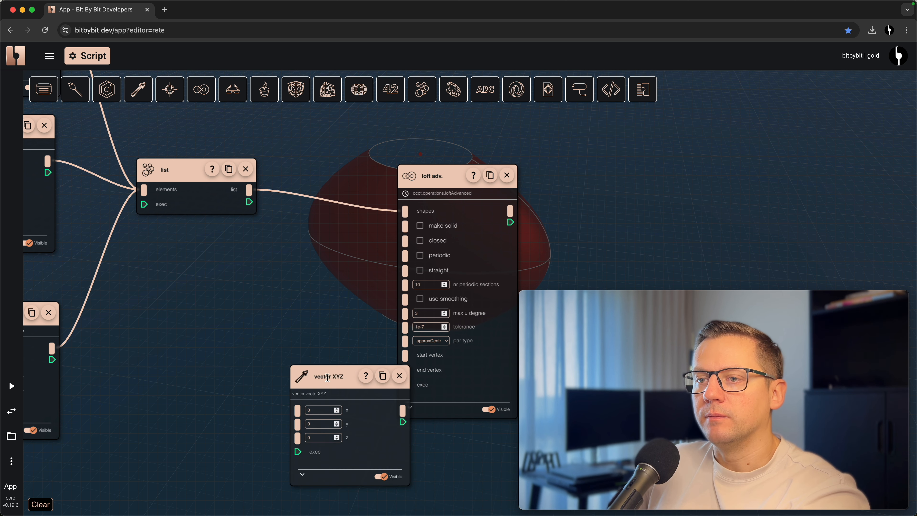
left_click_drag(334, 409, 258, 296)
left_click(242, 342)
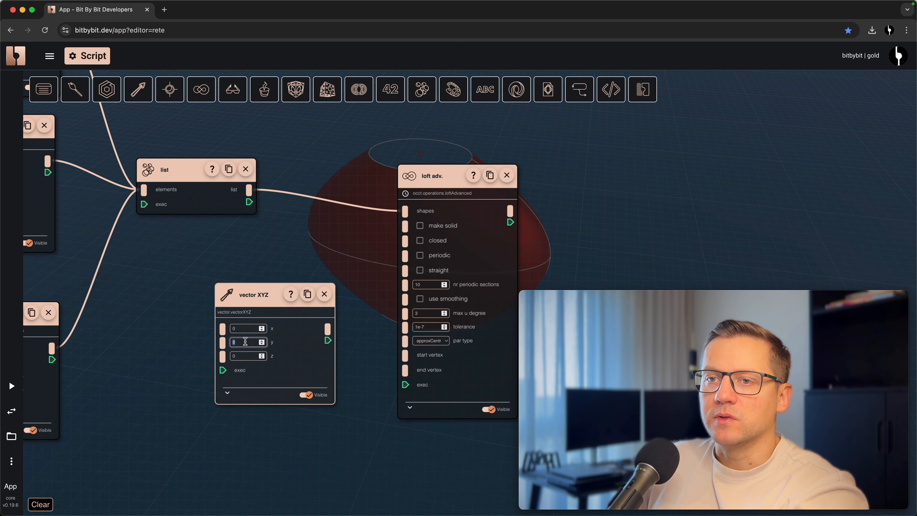
type("-2")
left_click_drag(239, 294, 193, 269)
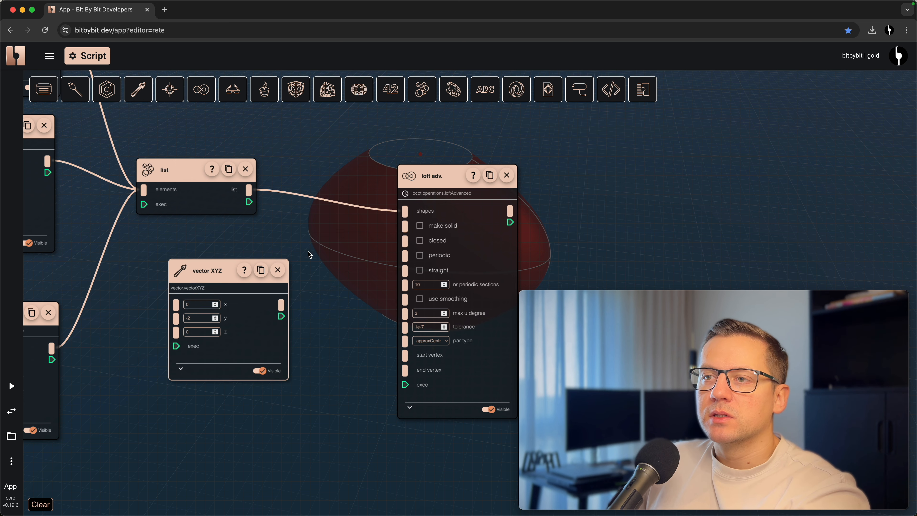
left_click_drag(282, 310, 405, 355)
- Duplicate the vector XYZ node and place the copy below the original
left_click(265, 274)
mouse_move(300, 283)
left_mouse_down()
mouse_move(226, 410)
mouse_move(214, 405)
left_mouse_up()
left_click_drag(142, 421, 295, 382)
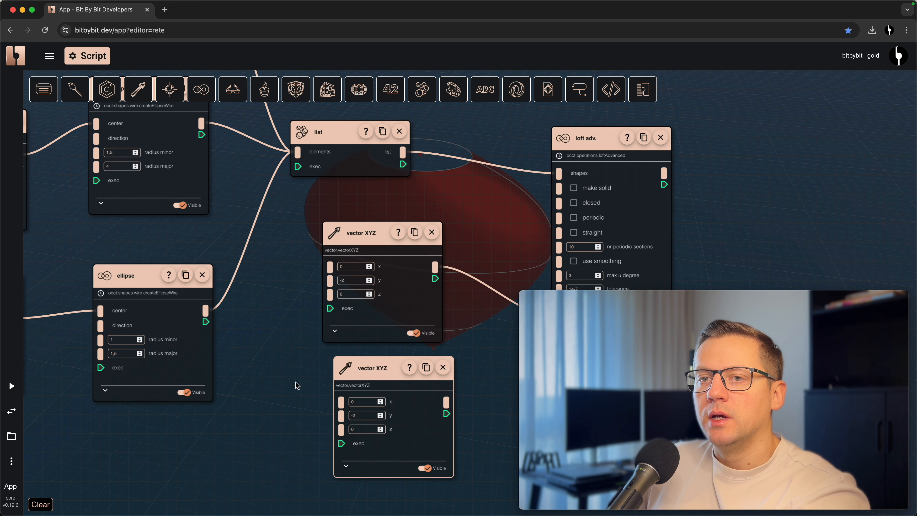
- Set the duplicated vector's y to 8 and connect it to the end vertex of the advanced loft
left_click_drag(209, 439, 383, 385)
scroll(383, 385, "down", 2)
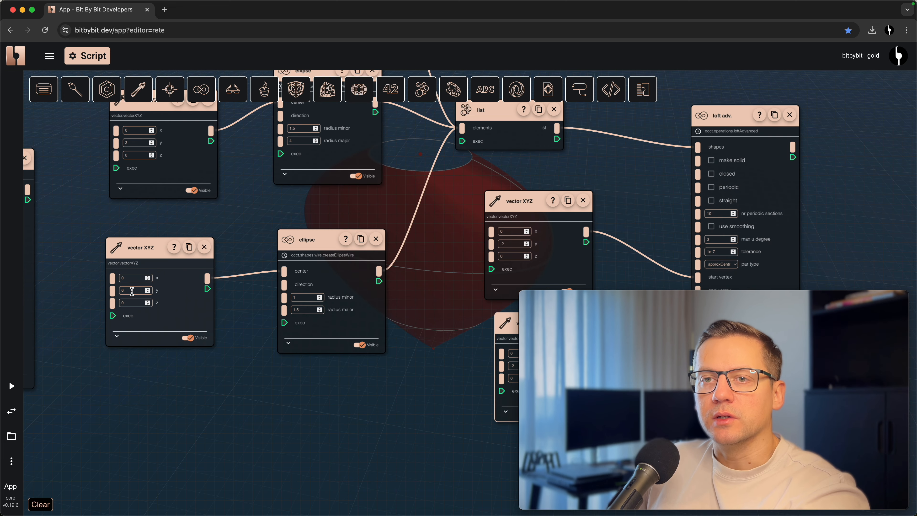
left_click_drag(396, 432, 225, 420)
left_click(350, 354)
key("BackSpace")
key("BackSpace")
type("8")
left_click_drag(275, 354, 219, 363)
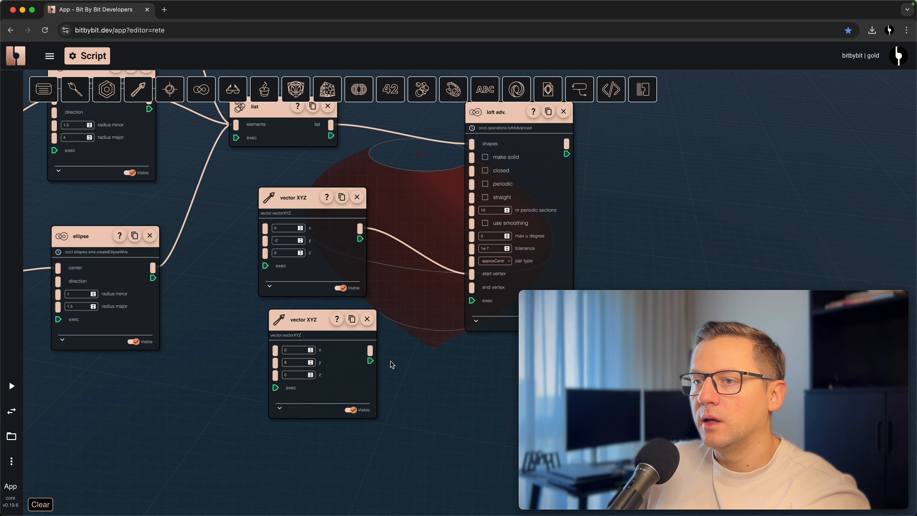
left_click_drag(370, 350, 471, 287)
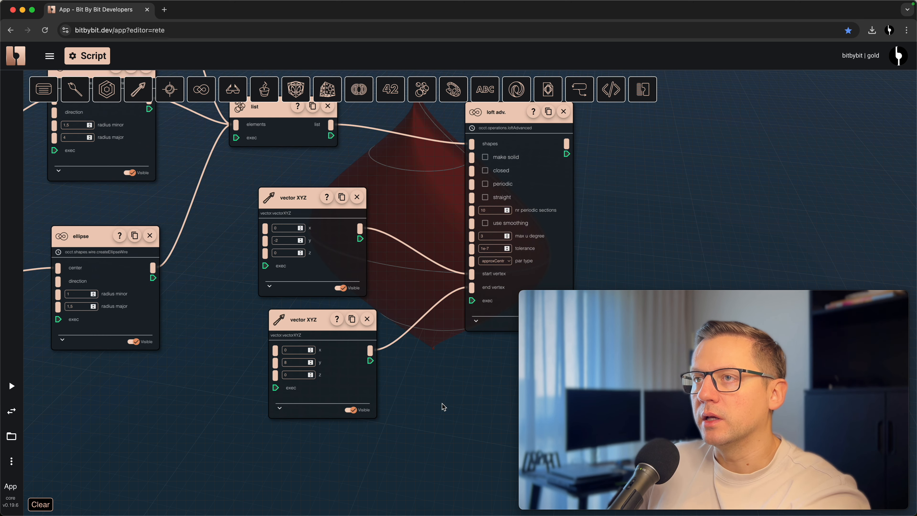
- Inspect the pointed ends of the loft in the 3D view and return to the node editor
left_click(15, 414)
left_click_drag(346, 402, 395, 133)
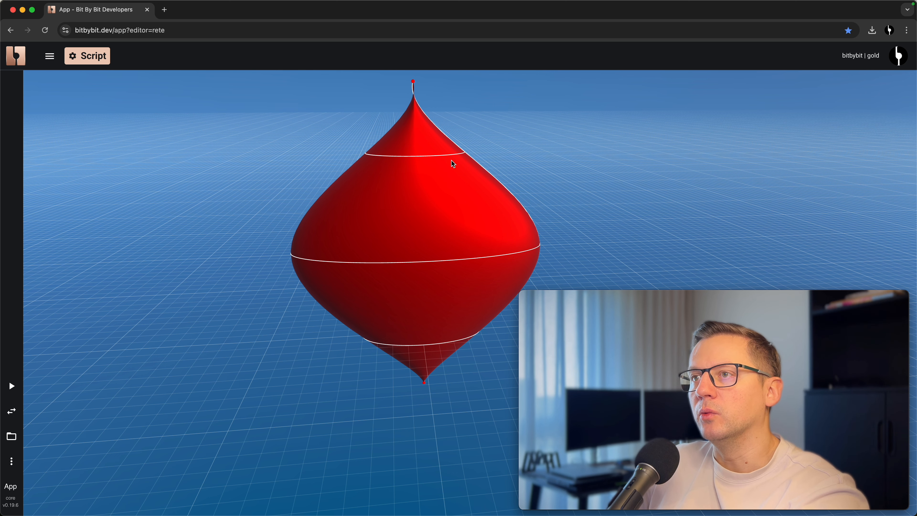
left_click(12, 411)
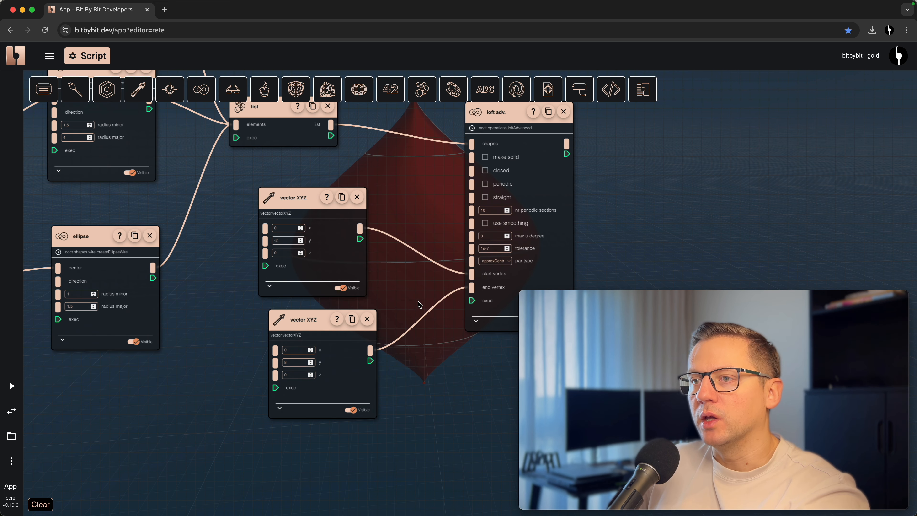
- Set the end vertex vector's y to 7 and inspect the upper tip in the 3D view
left_click_drag(284, 363, 399, 385)
type("7")
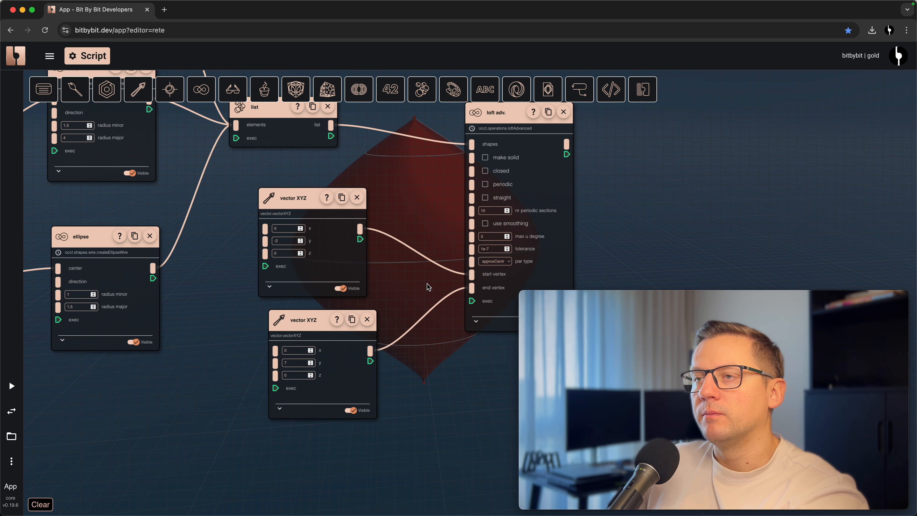
left_click(11, 411)
left_click_drag(285, 418, 437, 337)
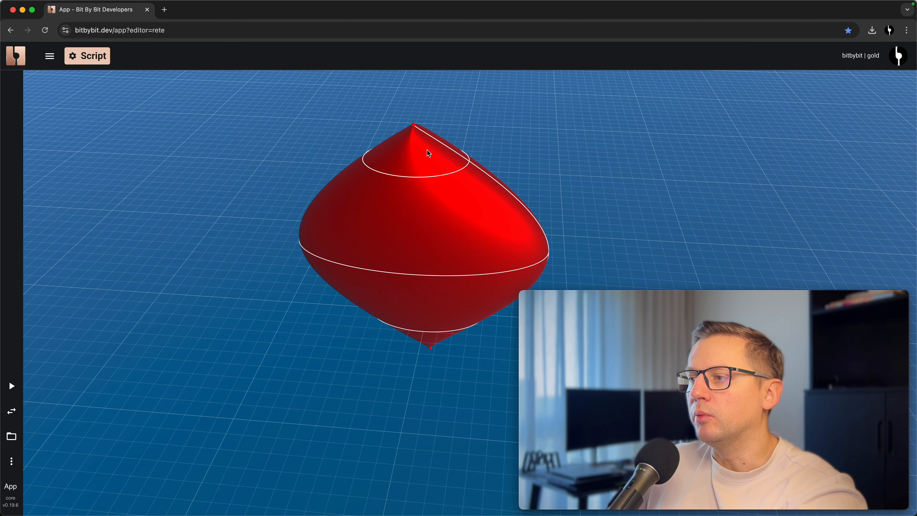
left_click_drag(407, 190, 348, 307)
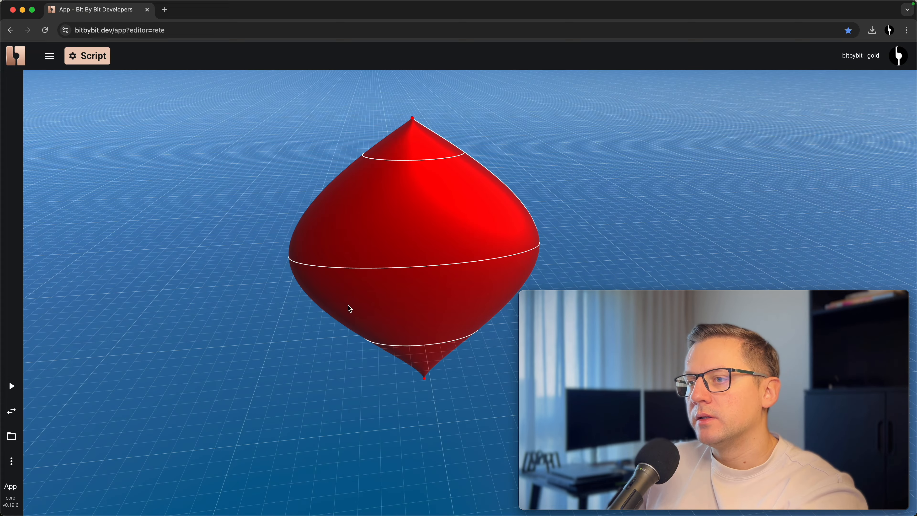
- Disconnect both vector XYZ nodes from the advanced loft's start and end vertex inputs
left_click(11, 411)
left_click_drag(471, 275, 440, 273)
left_click_drag(423, 199, 311, 245)
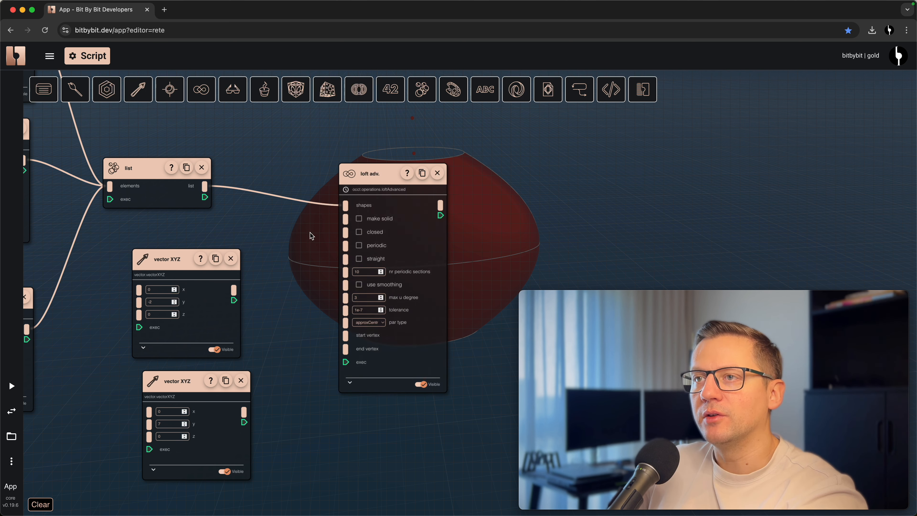
left_click_drag(293, 291, 336, 282)
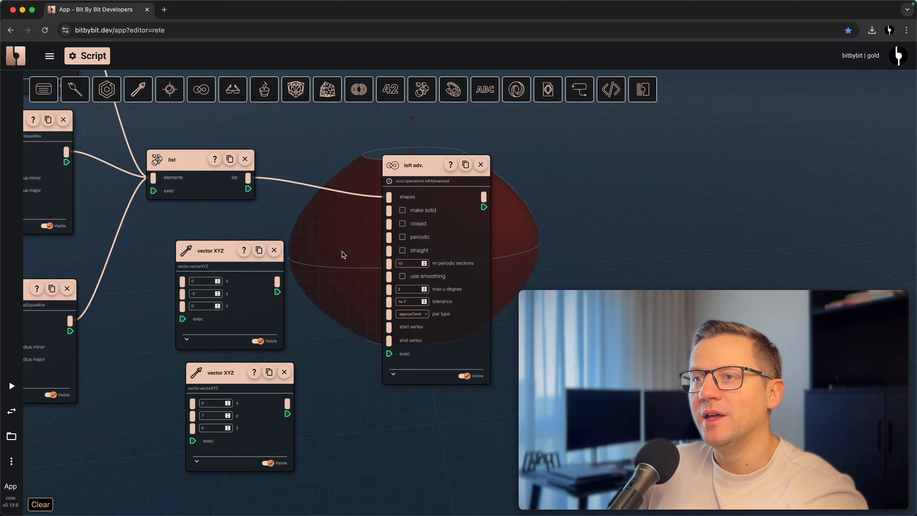
- Enable closed and periodic on the advanced loft and move its node clear of the previewed shape
left_click(403, 224)
left_click(405, 238)
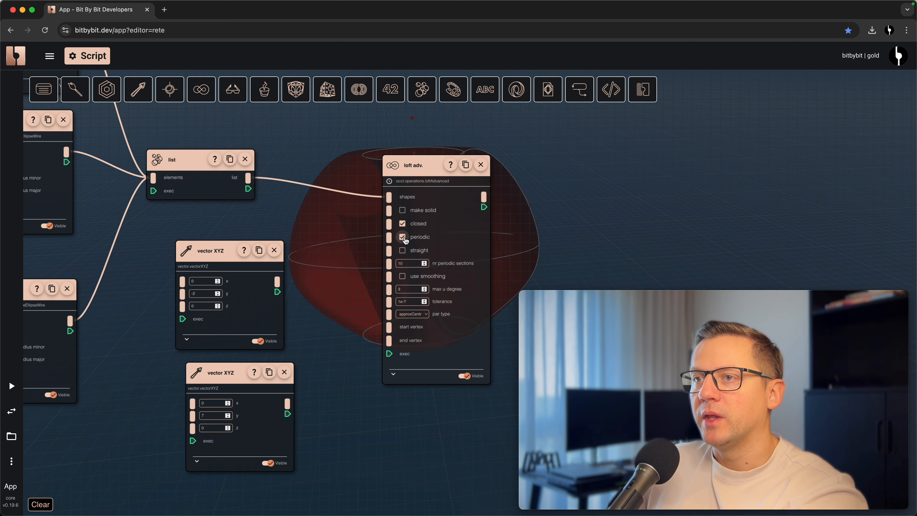
left_click_drag(423, 165, 575, 152)
right_click(331, 167)
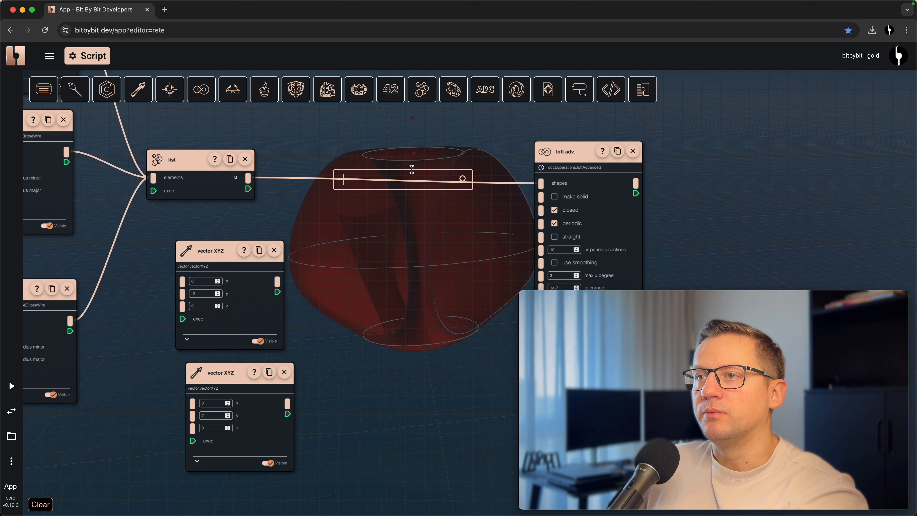
left_click(363, 325)
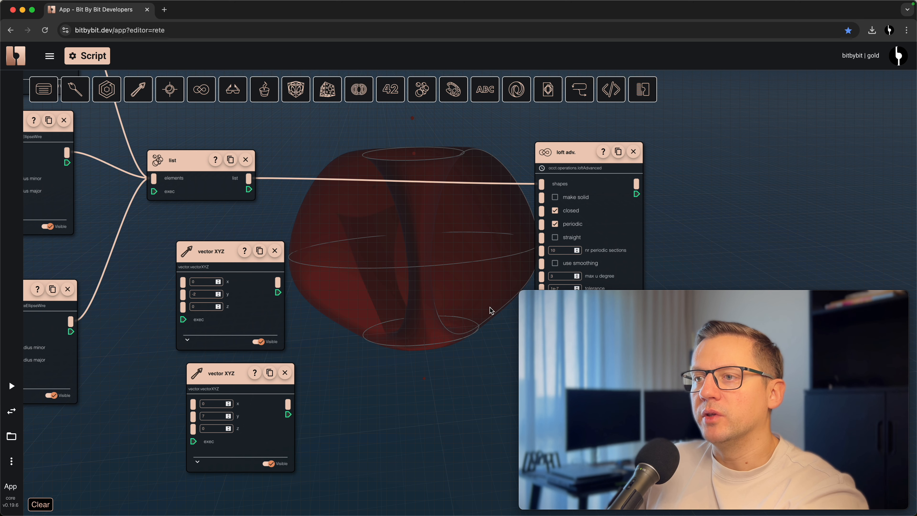
- Add a list reverse node and connect it between the list node's output and the advanced loft's shapes input
right_click(358, 161)
type("reverse")
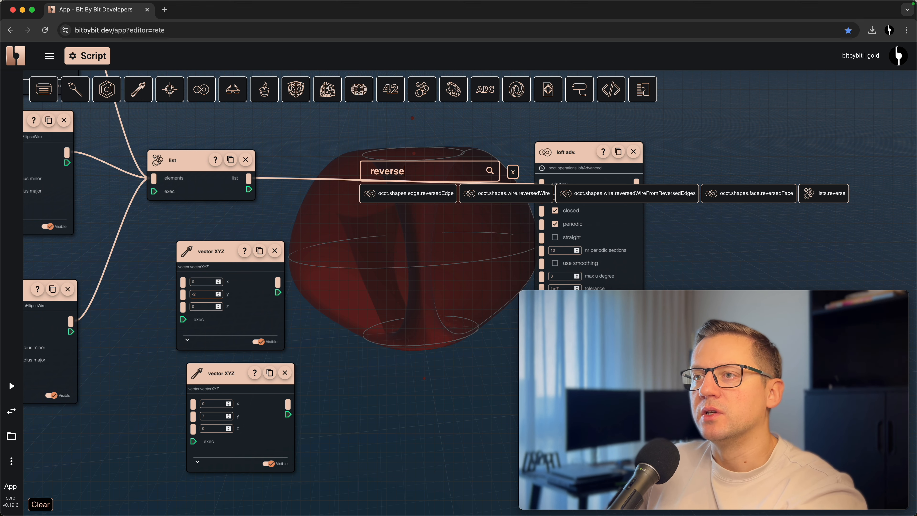
left_click(833, 194)
left_click_drag(846, 203, 338, 149)
left_click_drag(285, 173, 331, 181)
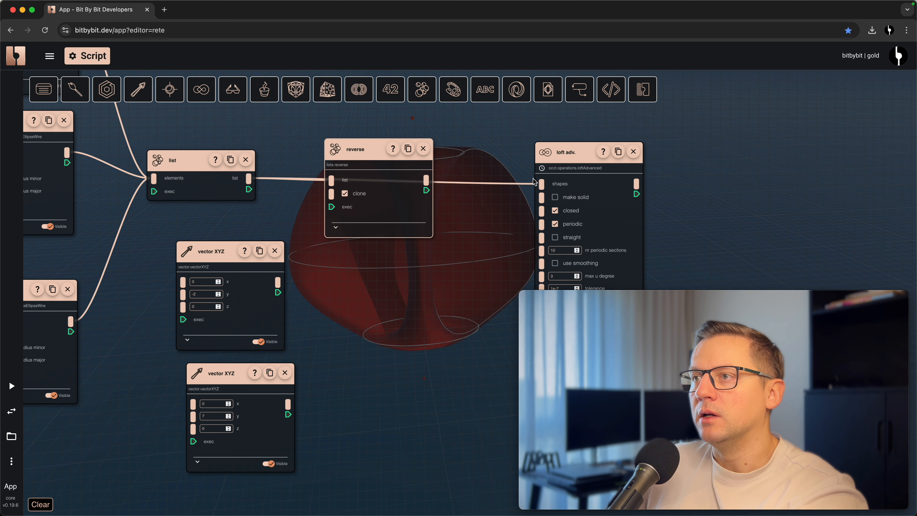
left_click_drag(542, 184, 476, 139)
left_click_drag(426, 181, 541, 184)
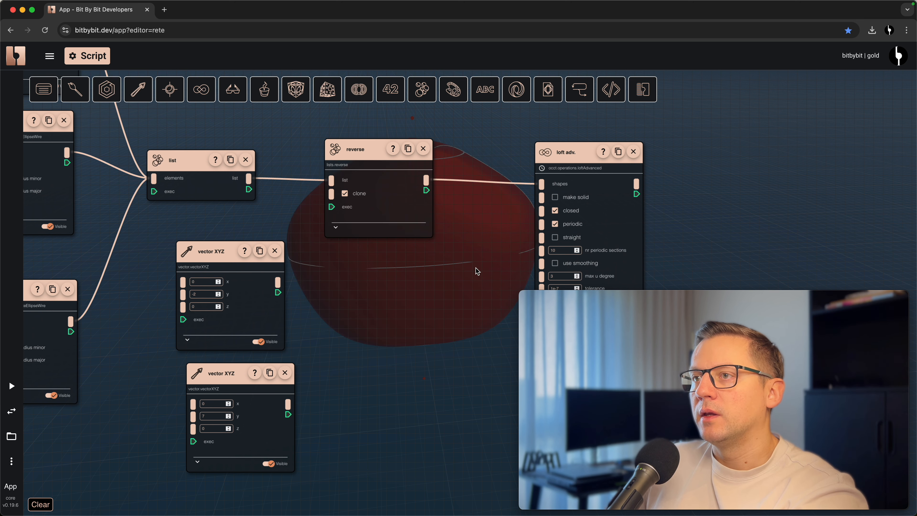
- Inspect the closed periodic loft made from the reversed list from several angles in the 3D view
left_click(11, 411)
left_click_drag(374, 306, 396, 299)
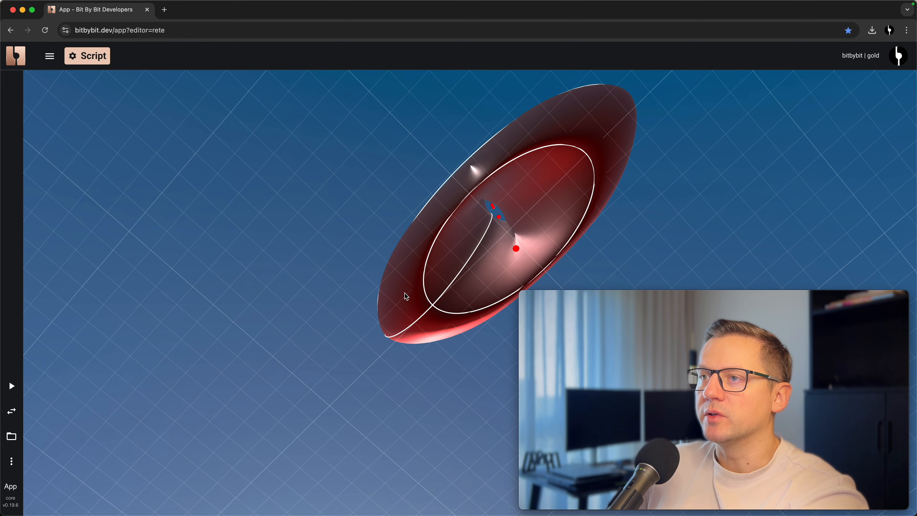
left_click_drag(529, 229, 412, 348)
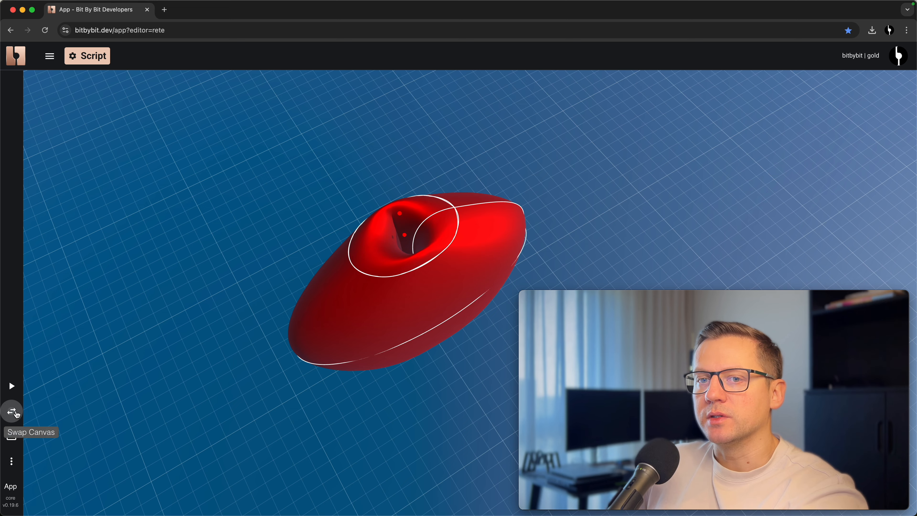
- Return to the node editor and set the middle ellipse's major radius to 3
left_click(12, 411)
left_click_drag(348, 425, 425, 338)
scroll(433, 334, "down", 2)
left_click_drag(228, 345, 390, 404)
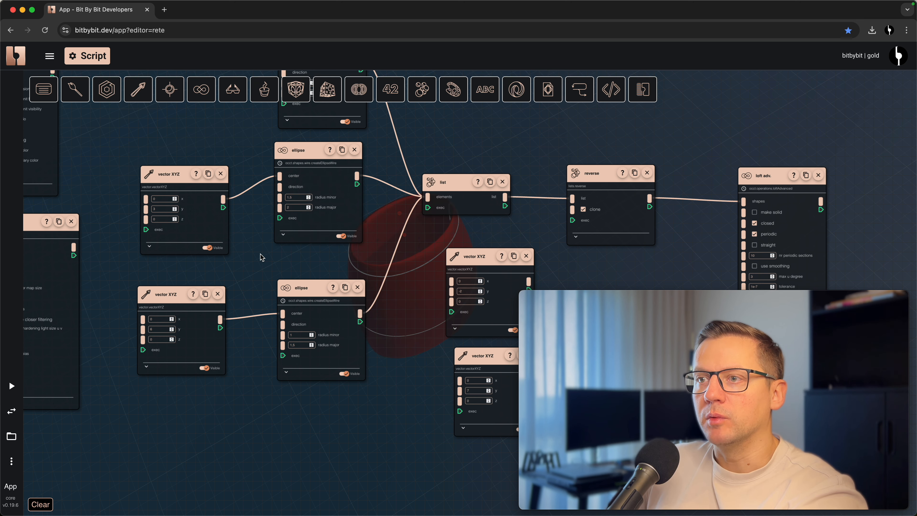
scroll(273, 288, "up", 2)
left_click(307, 236)
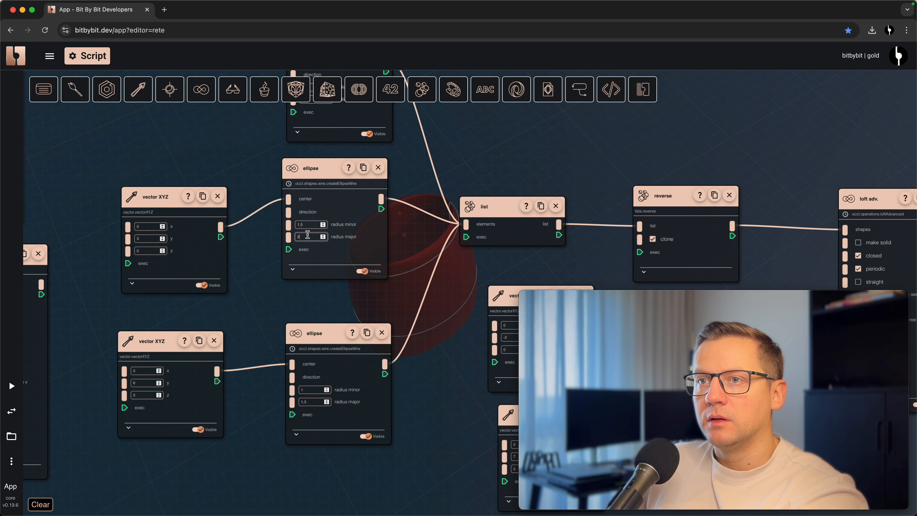
key("BackSpace")
type("3")
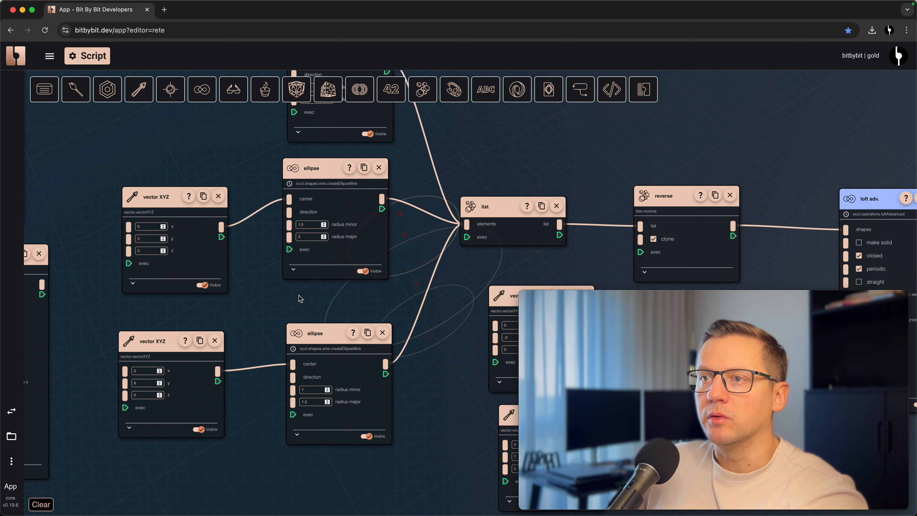
- Examine the widened loft from below and above in the 3D view, including its central opening
left_click(12, 411)
left_click_drag(322, 351, 347, 271)
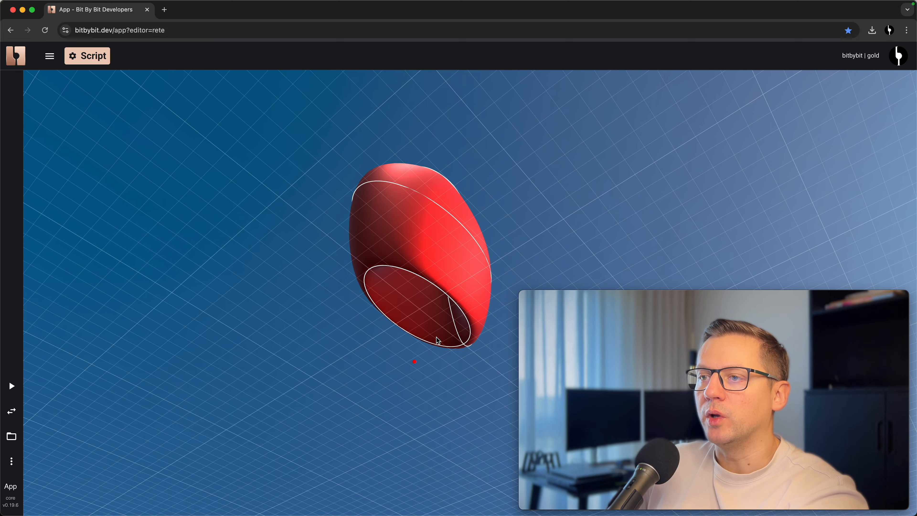
scroll(437, 339, "up", 5)
left_click_drag(430, 291, 416, 446)
left_click_drag(410, 313, 357, 266)
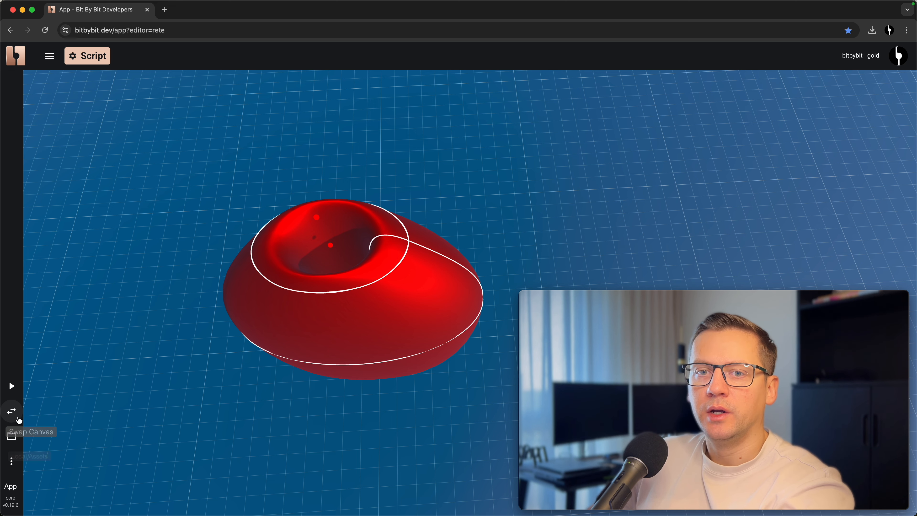
- Return to the node editor and set the advanced loft's number of periodic sections to 4
left_click(11, 411)
left_click_drag(379, 302, 220, 295)
left_click_drag(323, 303, 98, 275)
left_click_drag(314, 339, 217, 351)
scroll(305, 264, "down", 2)
left_click_drag(297, 278, 314, 299)
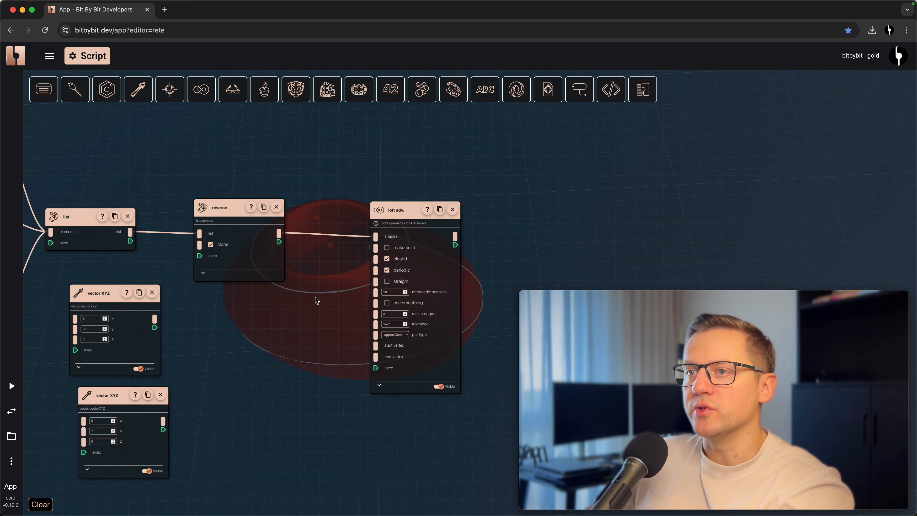
double_click(388, 292)
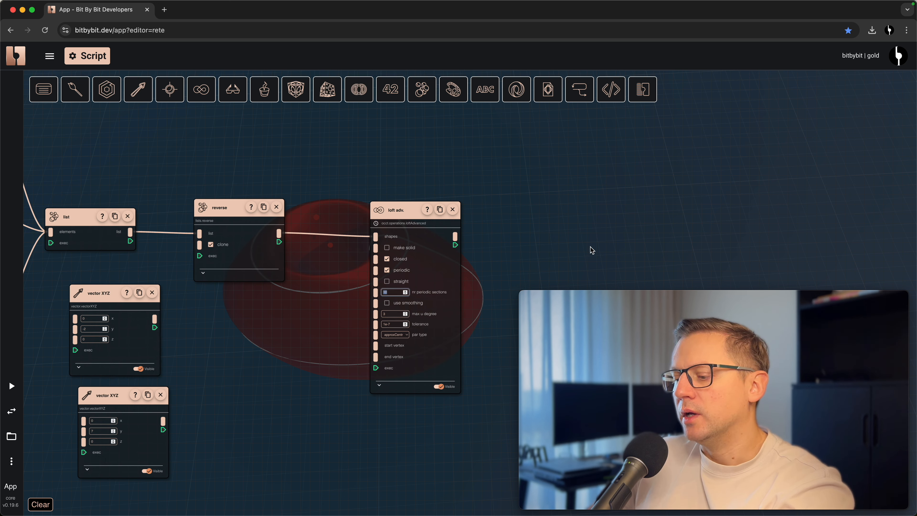
left_click_drag(586, 226, 434, 255)
left_click_drag(322, 198, 369, 197)
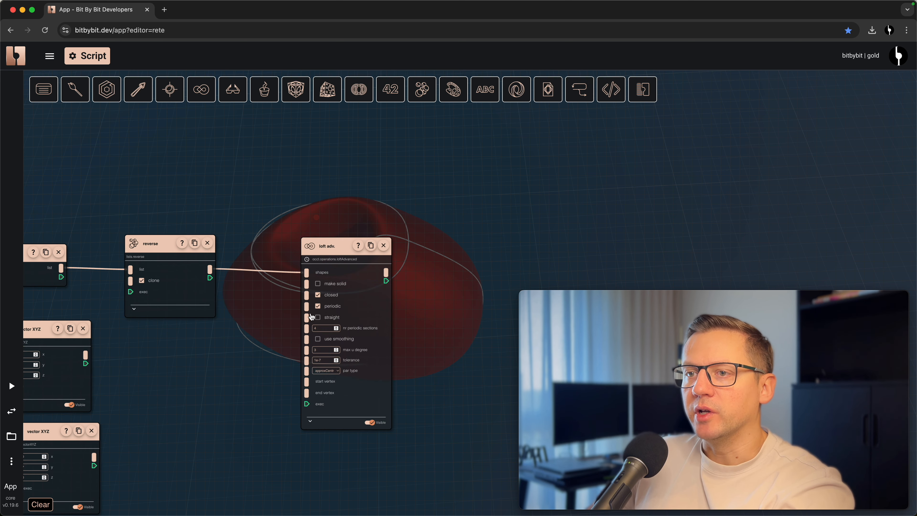
- Set the advanced loft's number of periodic sections to 40 and inspect the shape in the 3D view
double_click(326, 330)
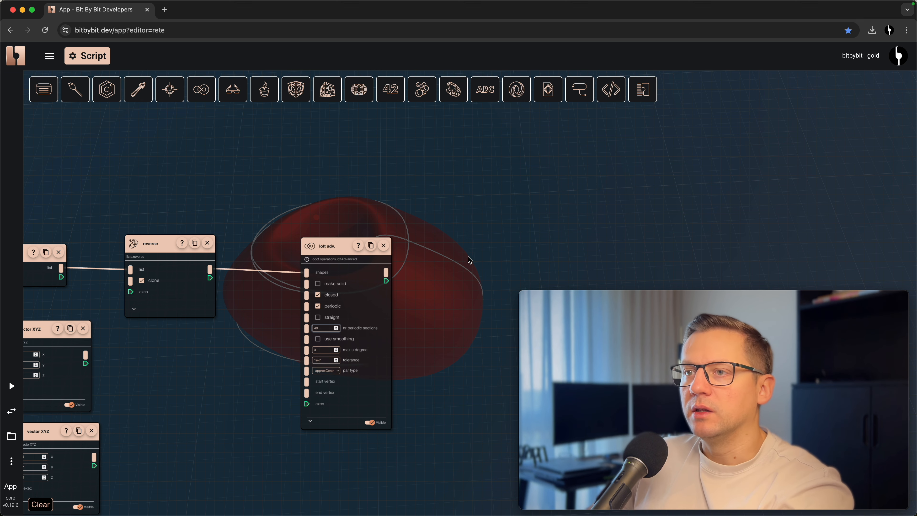
left_click_drag(462, 233, 420, 335)
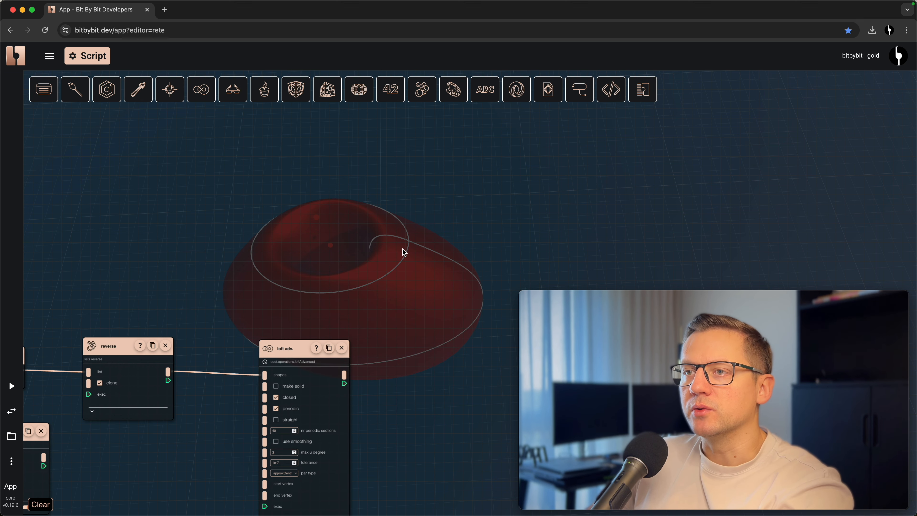
left_click(11, 411)
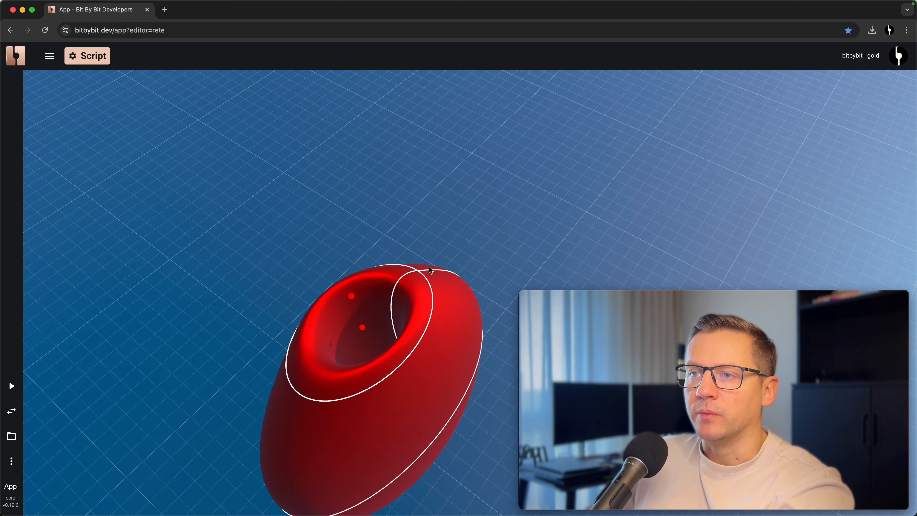
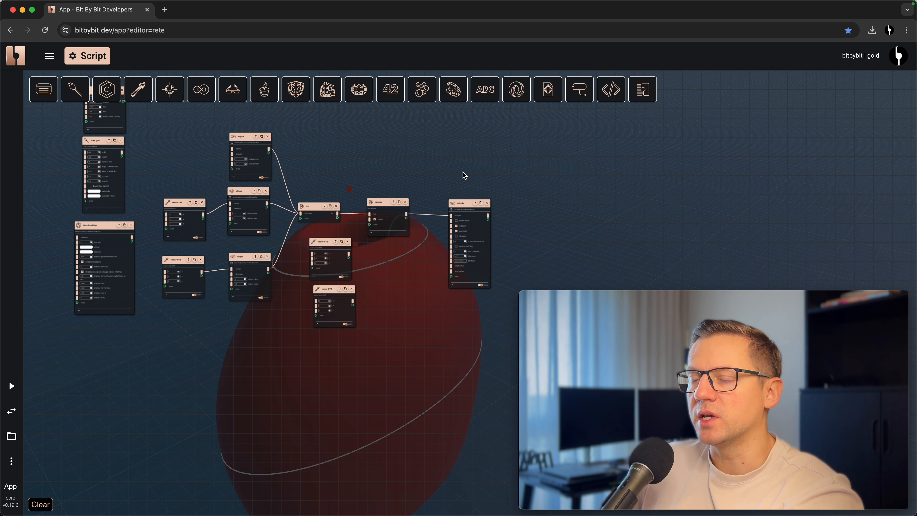
- Delete the advanced loft, reverse, list and all three ellipse nodes, plus the two unconnected vector XYZ nodes beside them
left_click_drag(454, 172, 481, 170)
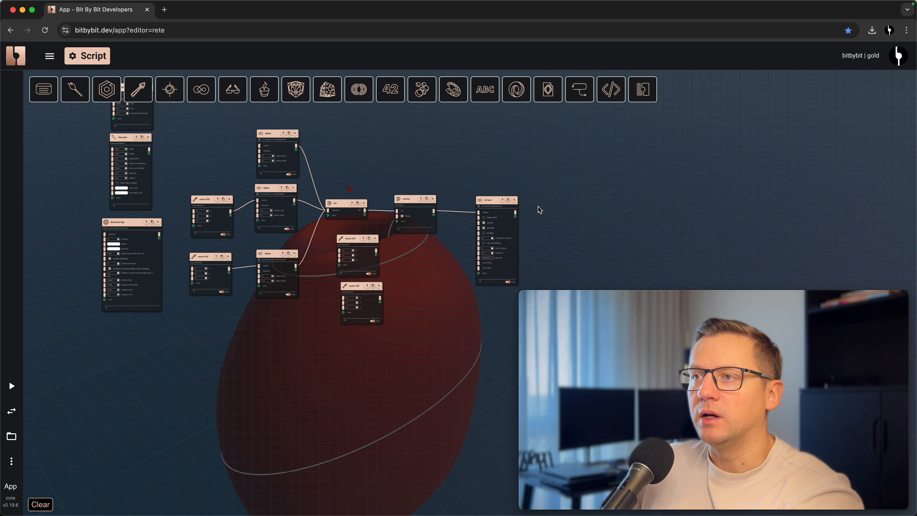
left_click(515, 200)
left_click(433, 199)
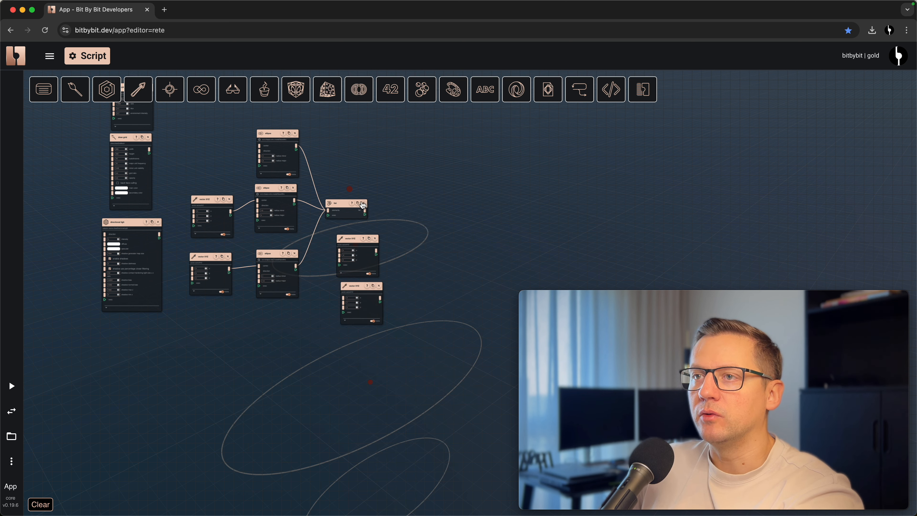
left_click(364, 204)
left_click(295, 133)
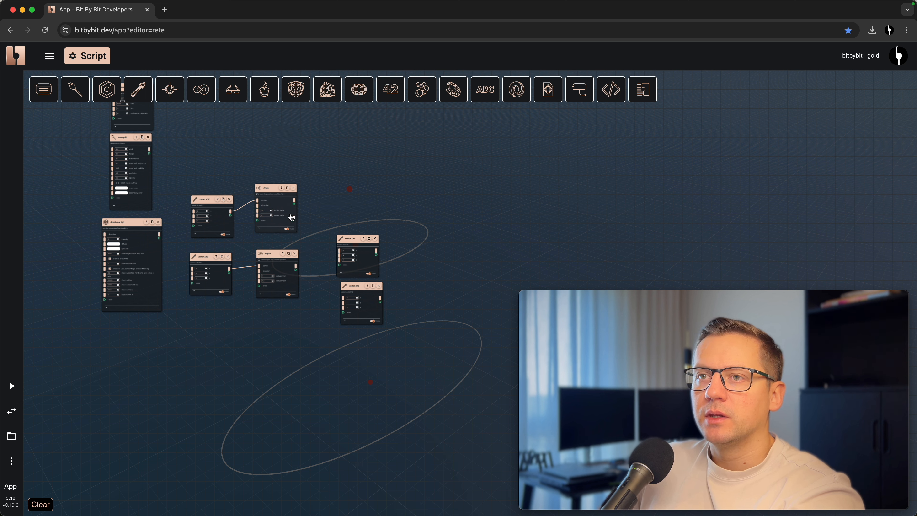
left_click(293, 188)
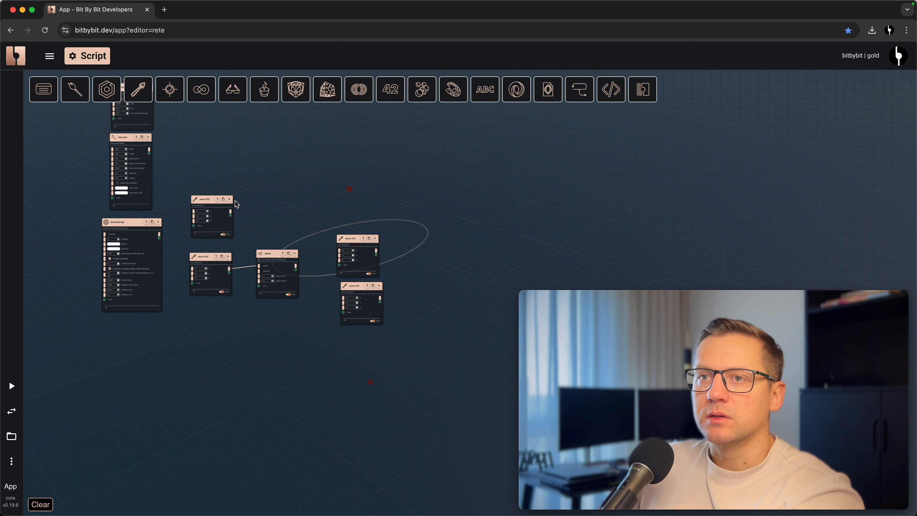
left_click(295, 254)
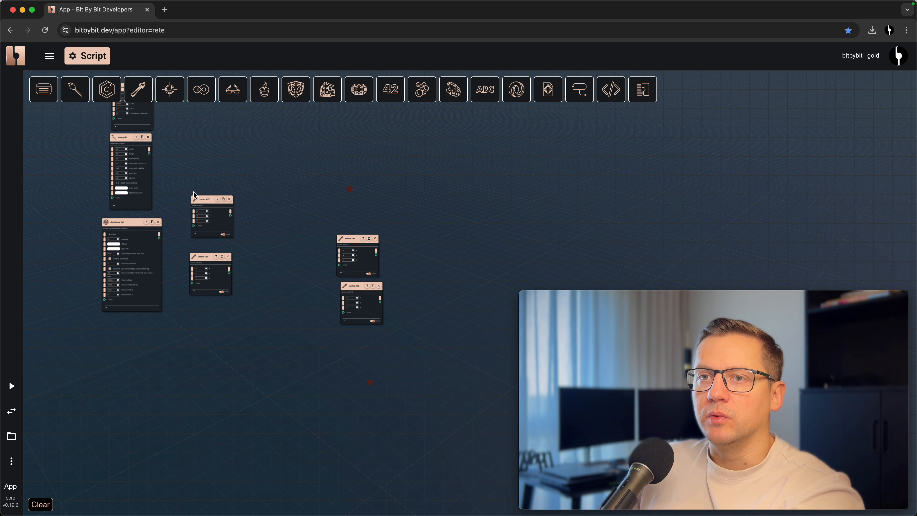
left_click(376, 239)
left_click(379, 286)
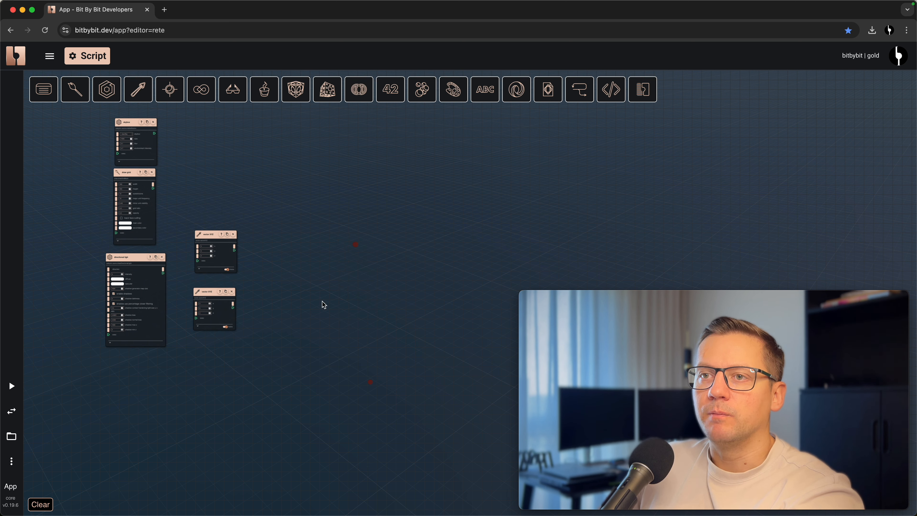
- Add a star wire primitive node from the OCCT wire shapes to the canvas
left_click(203, 94)
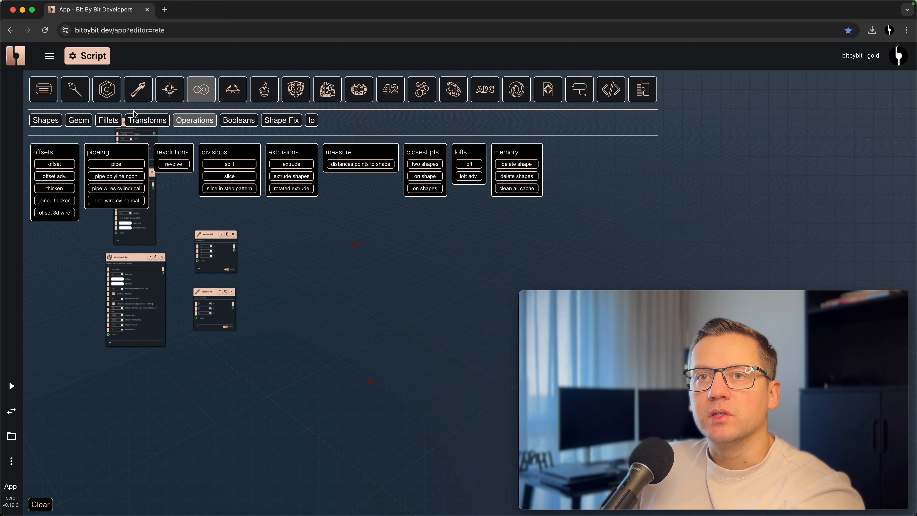
left_click(42, 121)
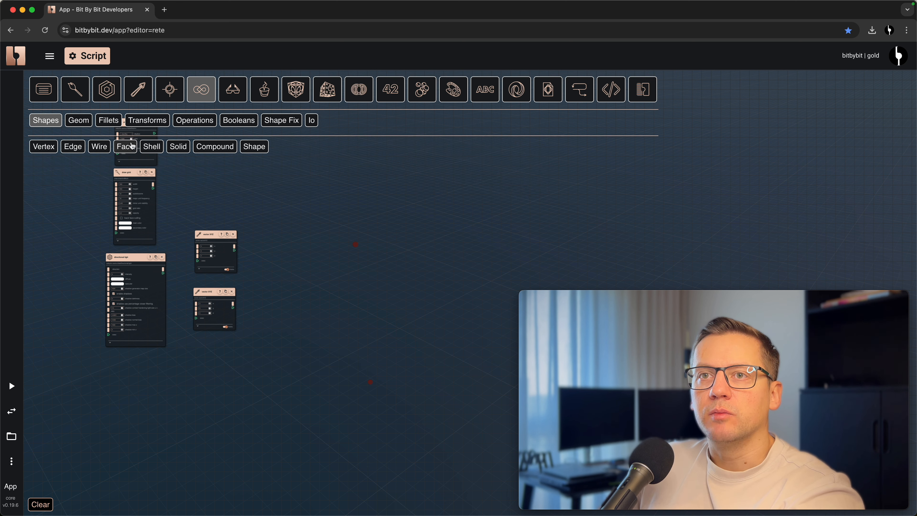
left_click(98, 146)
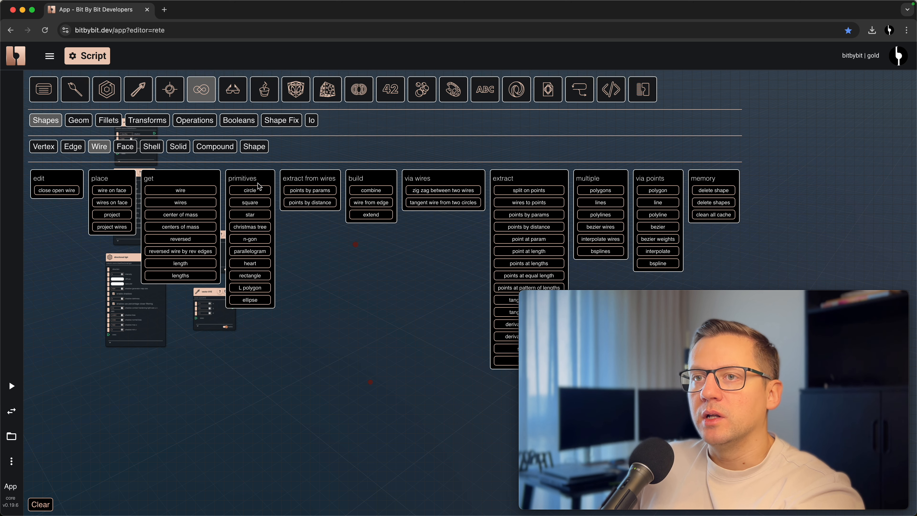
left_click(250, 214)
left_click_drag(391, 261, 362, 241)
scroll(358, 252, "down", 2)
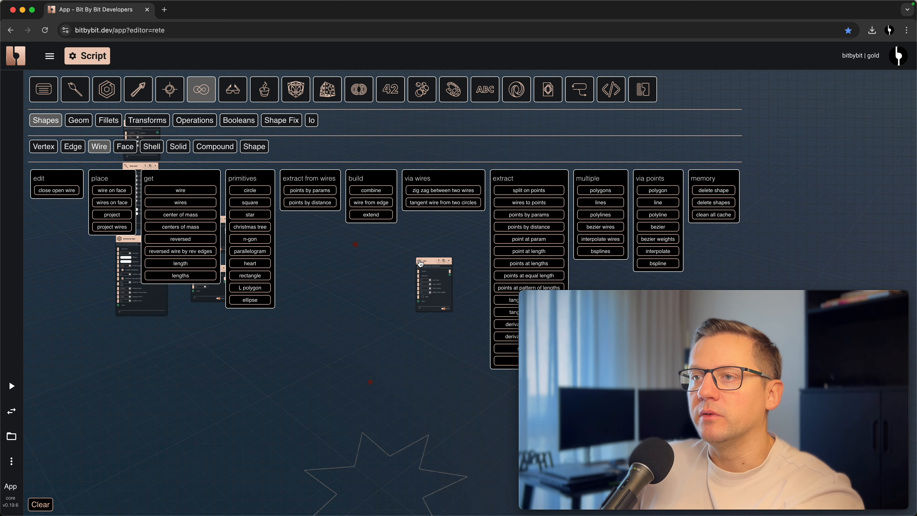
scroll(419, 292, "up", 2)
left_click(201, 90)
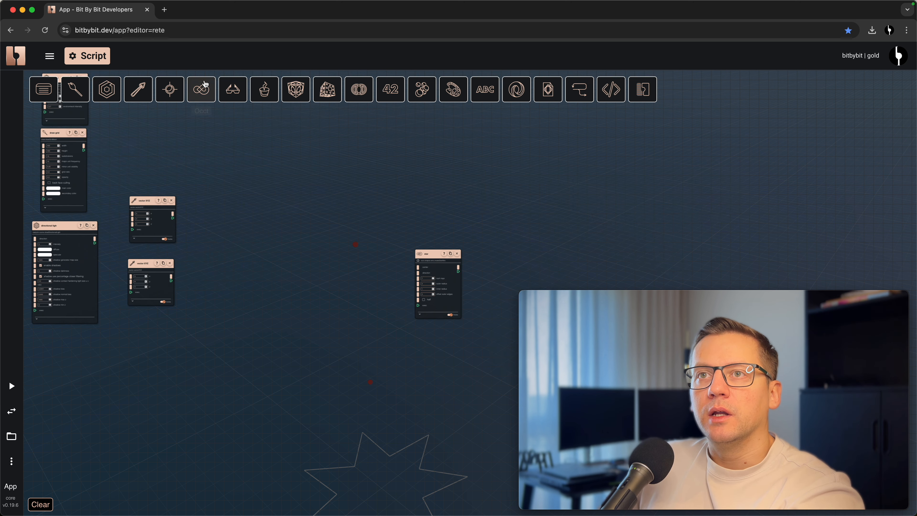
- Place the star node near the vector nodes, duplicate it, and connect the y = 3 vector to the copy's center
left_click_drag(311, 348, 449, 440)
scroll(309, 201, "up", 3)
left_click_drag(512, 339, 229, 261)
left_click(269, 155)
scroll(208, 289, "up", 2)
left_click_drag(193, 289, 228, 276)
left_click_drag(370, 352, 373, 326)
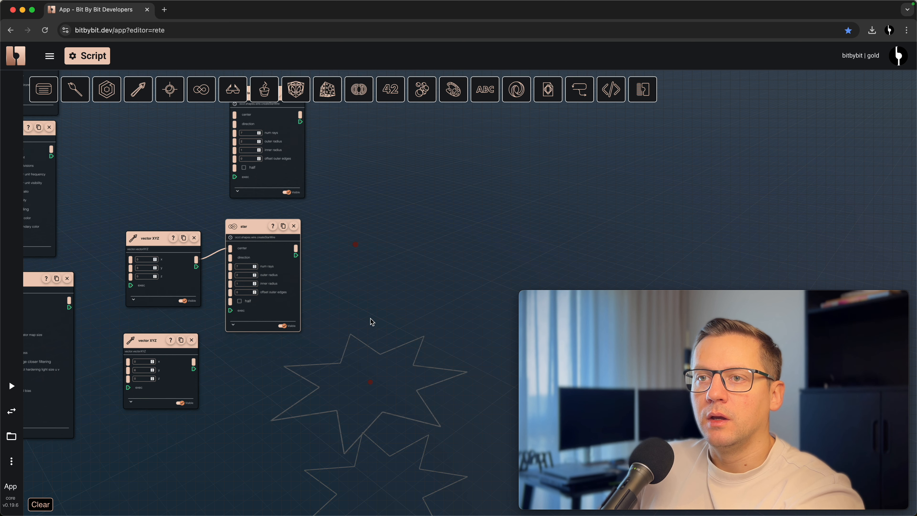
- Duplicate the star once more and connect the y = 6 vector to the new copy's center
left_click(283, 226)
left_click_drag(306, 238, 242, 347)
scroll(338, 339, "down", 5)
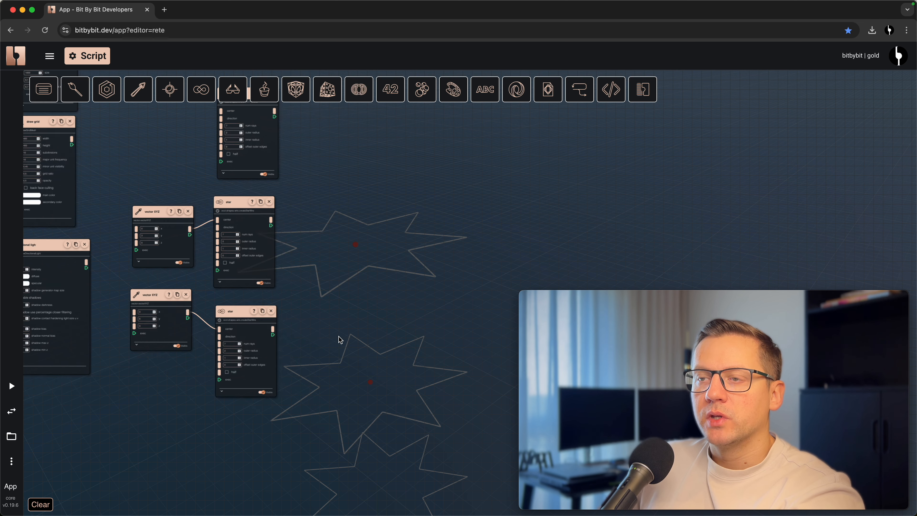
- Set the outer radius to 3 for the star at y = 6 and to 4 for the star at y = 3
scroll(222, 362, "up", 8)
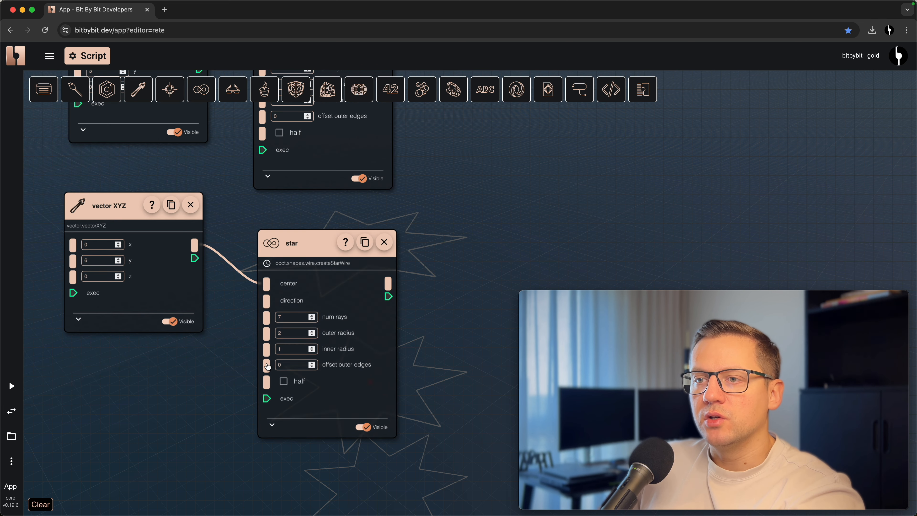
left_click(294, 333)
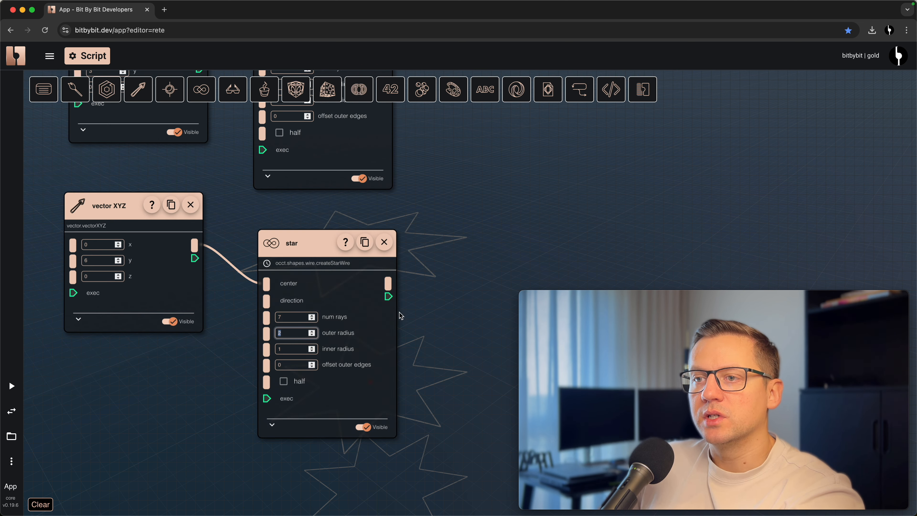
scroll(322, 353, "down", 5)
left_click_drag(426, 224, 393, 293)
left_click_drag(381, 194, 387, 225)
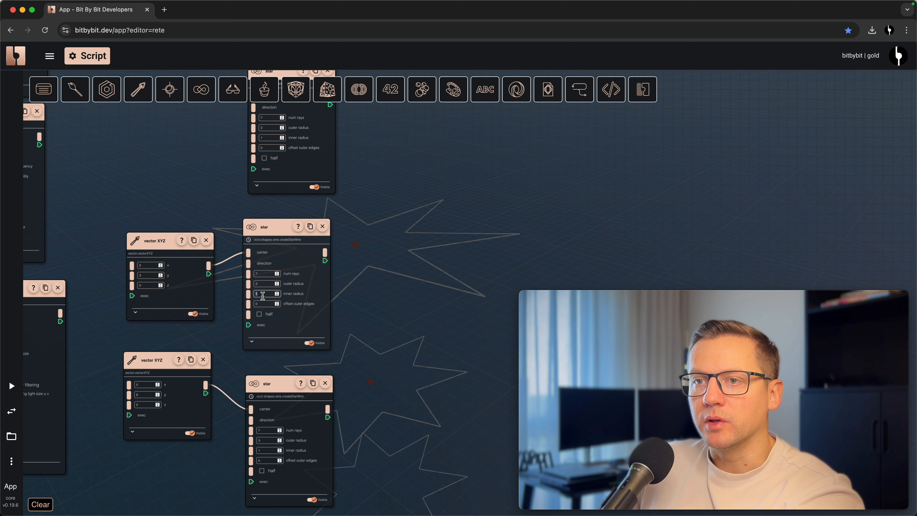
left_click(263, 285)
type("4")
scroll(371, 296, "down", 3)
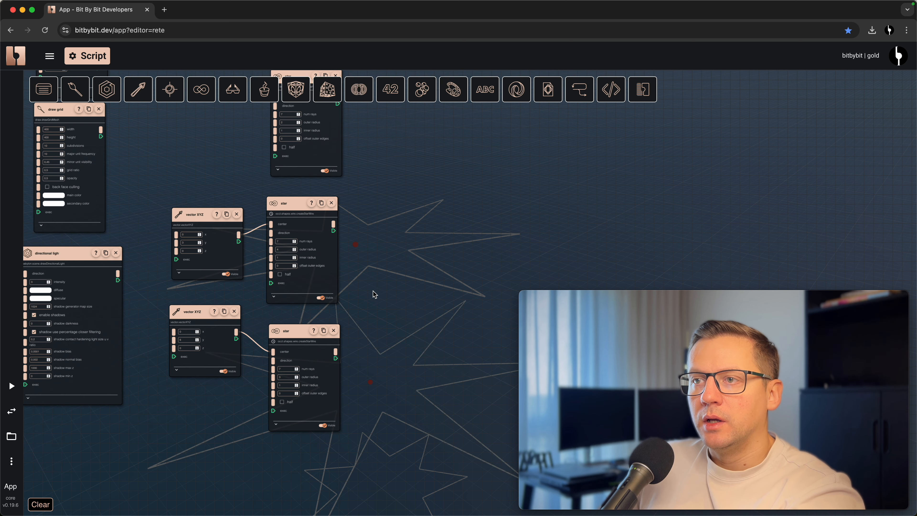
- Add a create list node and connect the outputs of all three stars to its elements
left_click_drag(412, 257, 317, 277)
double_click(342, 255)
type("createlis")
left_click(376, 289)
left_click_drag(227, 118, 380, 312)
left_click_drag(300, 277, 380, 313)
left_click_drag(223, 369, 325, 257)
- Add a basic loft node beside the list and connect the list of stars to its shapes input
right_click(486, 239)
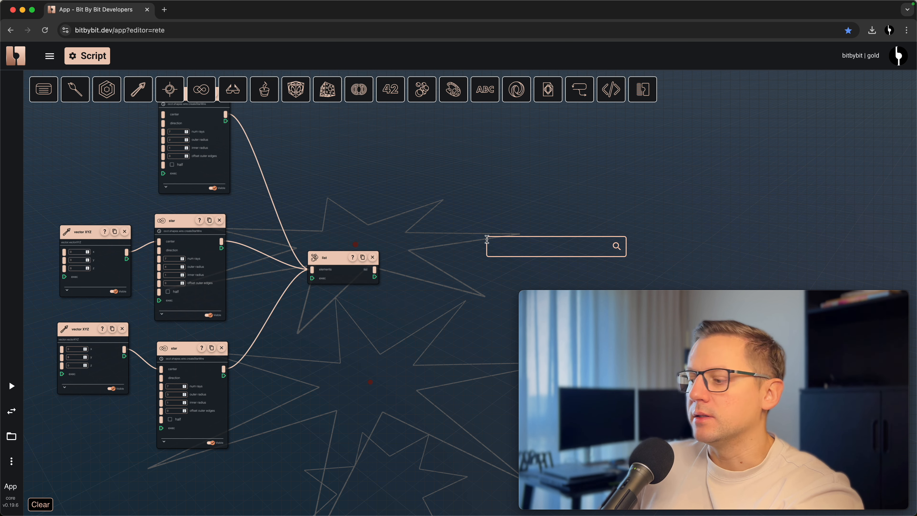
type("loft")
left_click(521, 271)
left_click_drag(522, 270, 417, 251)
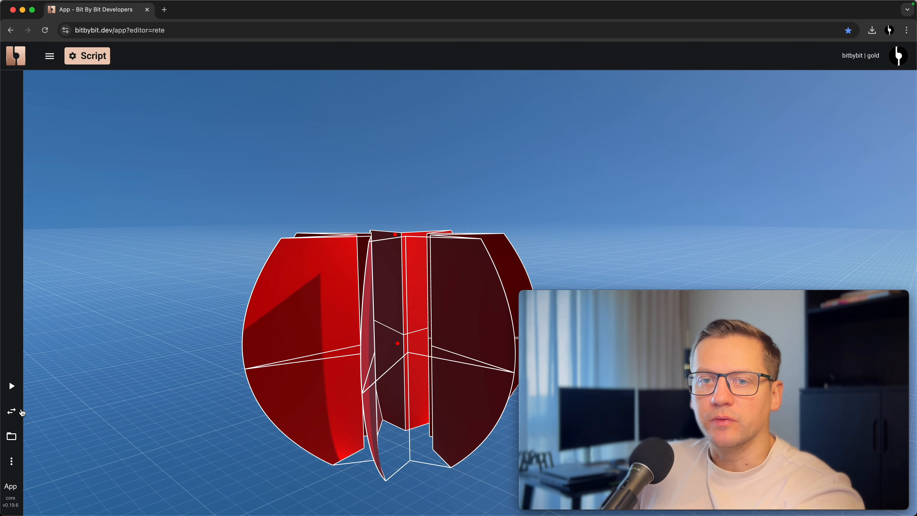
left_click(21, 412)
- Move the loft node away and insert a lists.reverse node between the list and the loft's shapes input
left_click_drag(437, 235, 592, 204)
left_click_drag(428, 192, 427, 191)
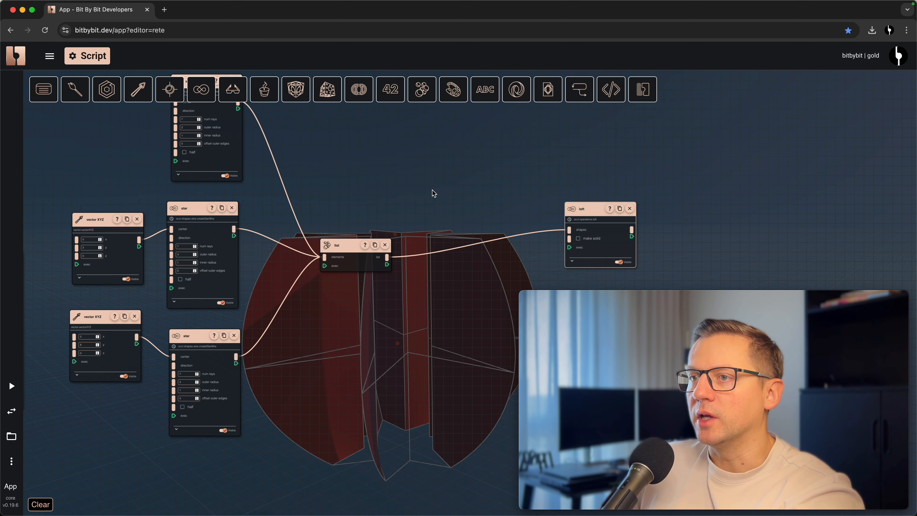
right_click(401, 178)
type("reverse")
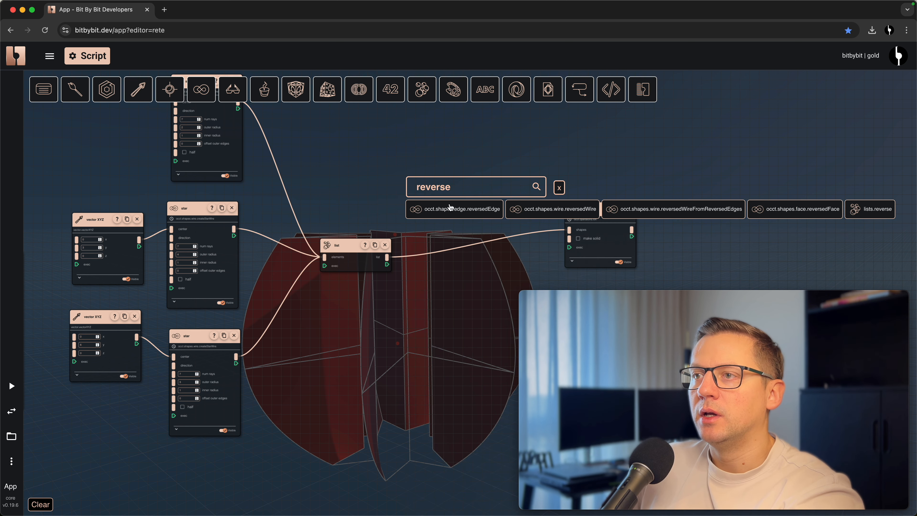
left_click(871, 209)
left_click_drag(894, 216, 411, 239)
left_click_drag(569, 230, 542, 217)
left_click_drag(473, 239, 569, 230)
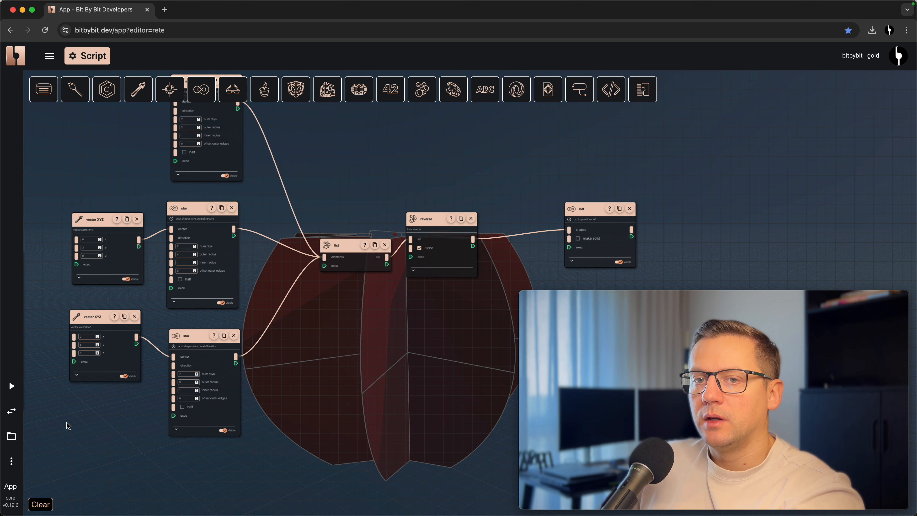
- Examine the reversed star loft from the side and from above in the 3D view
left_click(11, 411)
left_click_drag(342, 437, 381, 432)
mouse_move(415, 398)
left_mouse_down()
mouse_move(404, 356)
mouse_move(395, 379)
mouse_move(446, 380)
mouse_move(425, 383)
left_mouse_up()
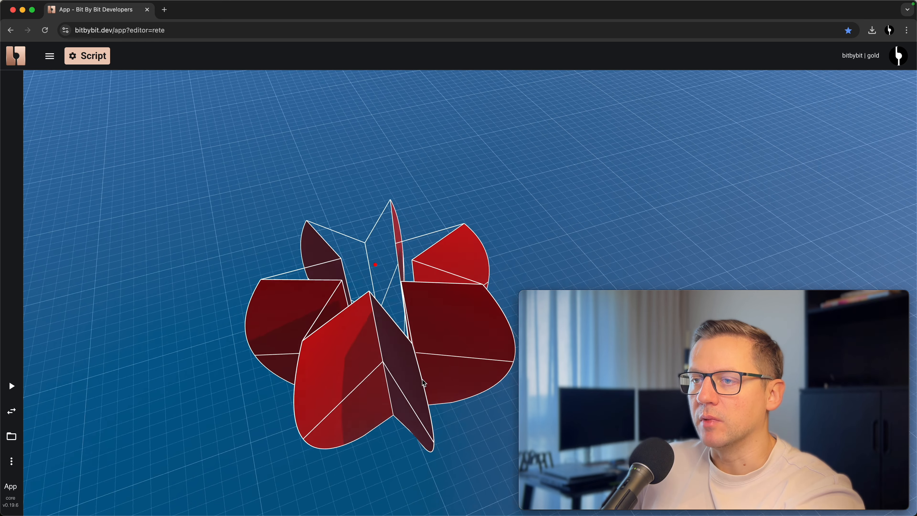
left_click(11, 411)
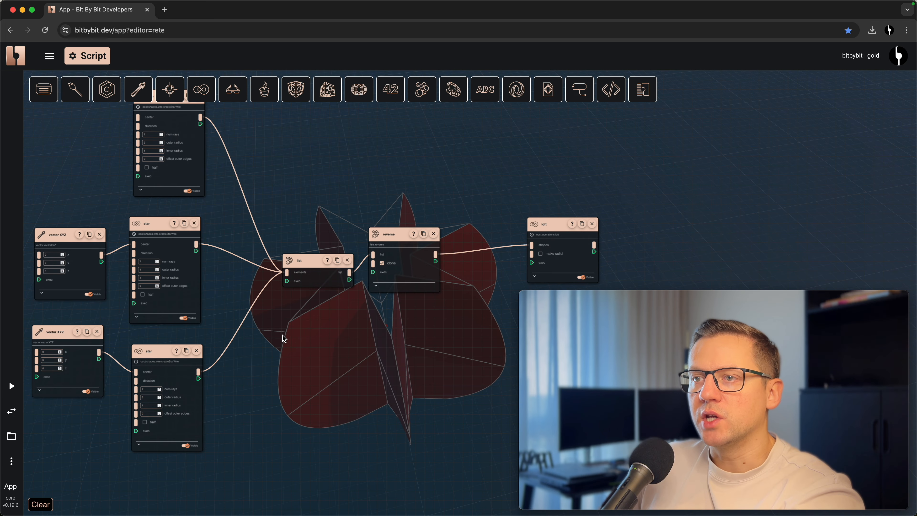
- Try lofting with the middle star's number of rays set to 4 and check the loft node
scroll(144, 336, "up", 5)
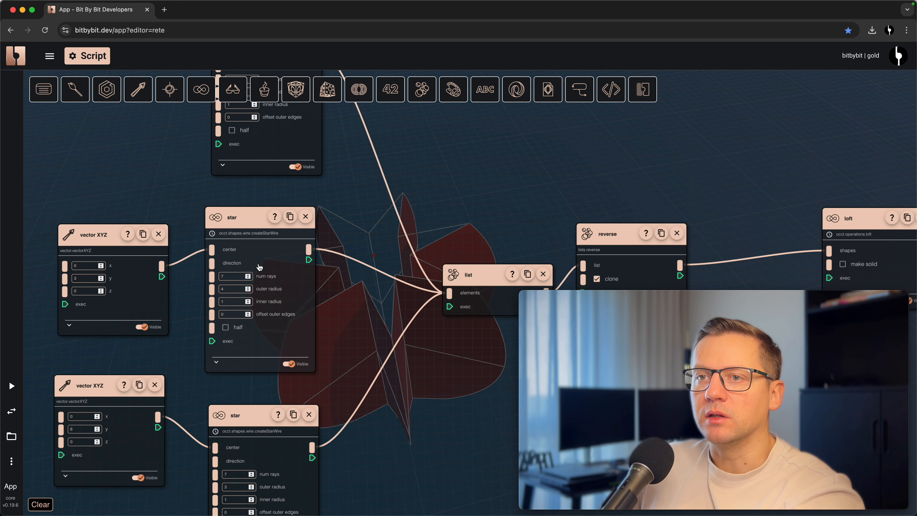
double_click(229, 275)
type("4")
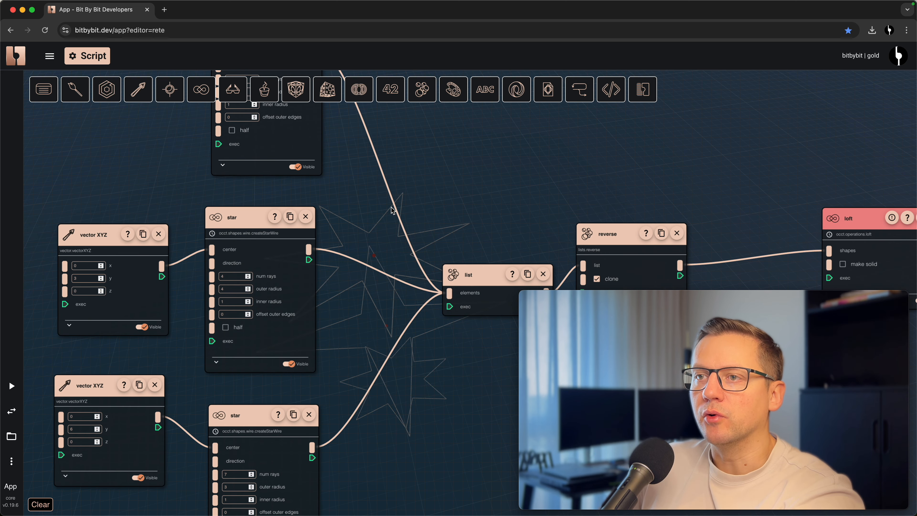
left_click_drag(389, 385, 256, 366)
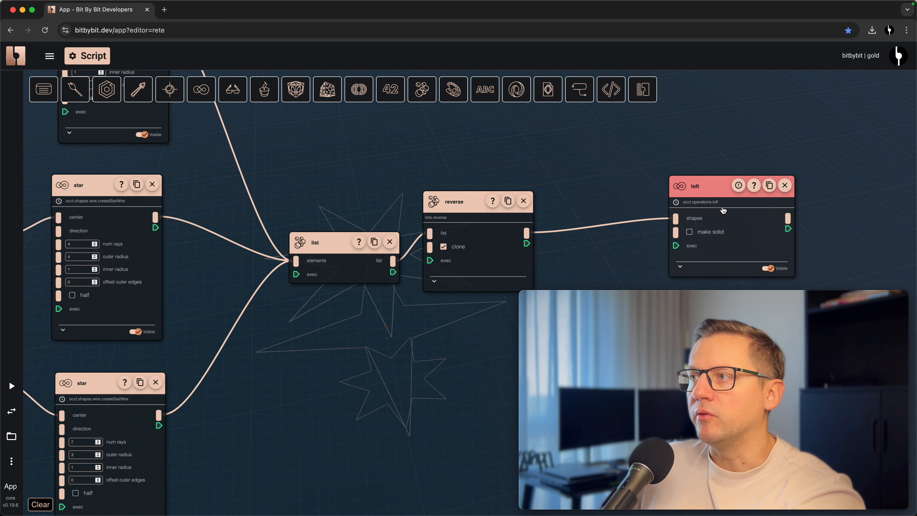
left_click_drag(364, 373, 400, 319)
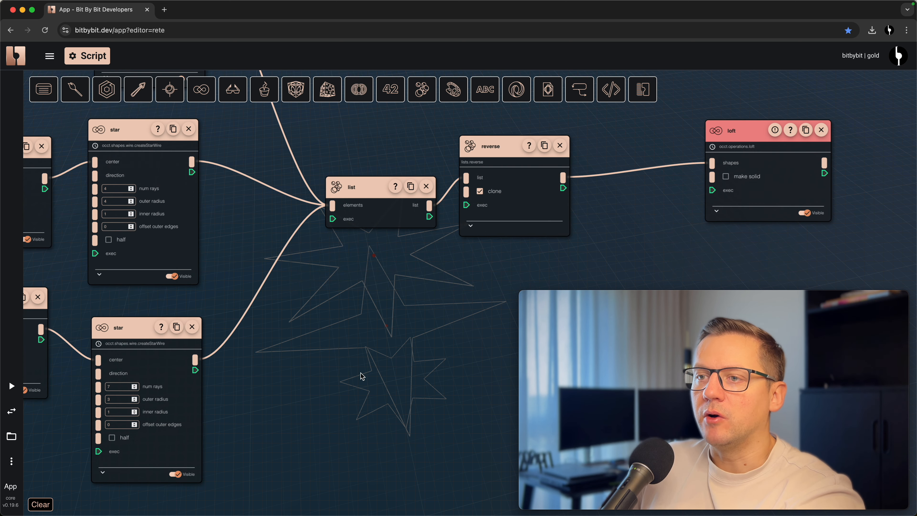
left_click_drag(245, 323, 318, 324)
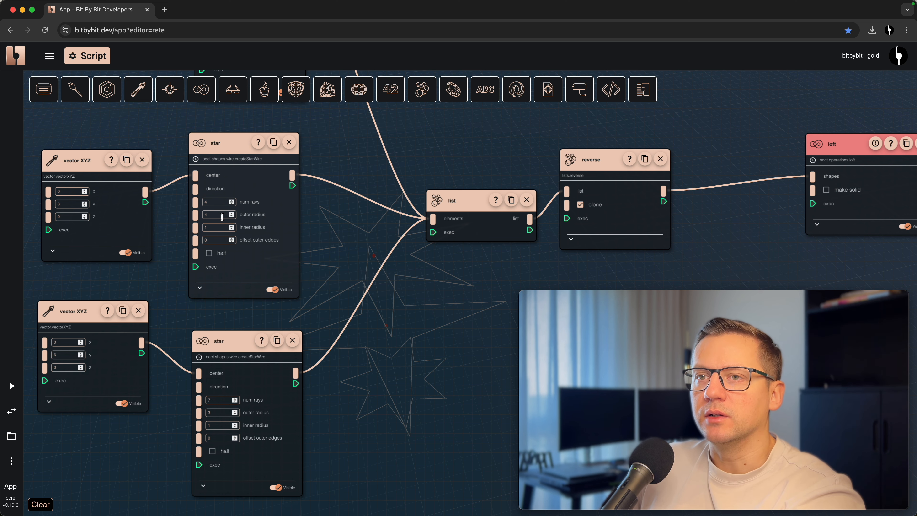
- Set the middle star's number of rays back to 7
double_click(211, 201)
type("7")
left_click(389, 332)
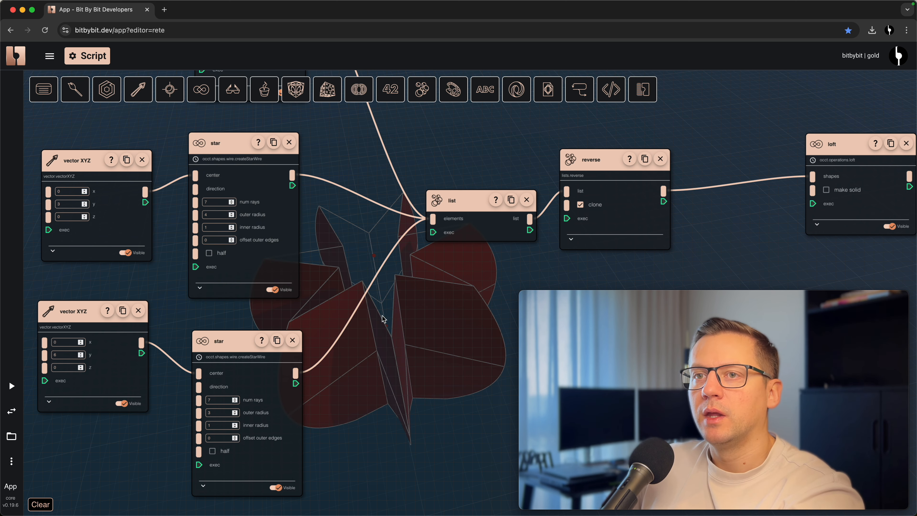
- Disconnect the lowest star, which has no center vector, from the list and inspect the loft in the 3D view
scroll(384, 317, "down", 3)
right_click(352, 236)
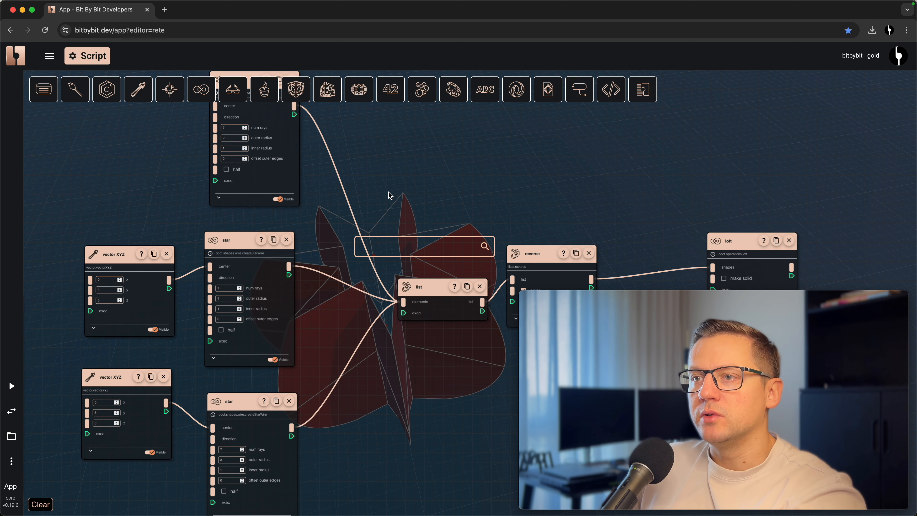
left_click_drag(402, 302, 372, 410)
left_click_drag(371, 411, 368, 334)
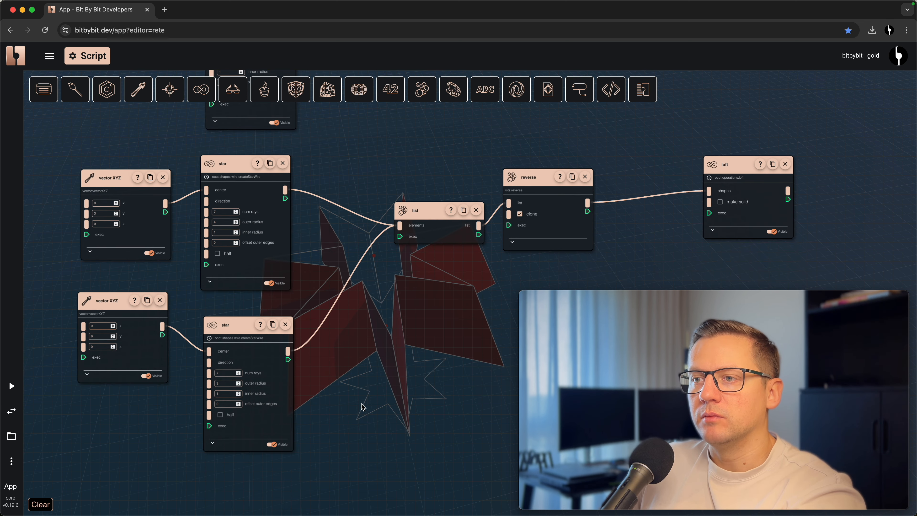
left_click(11, 410)
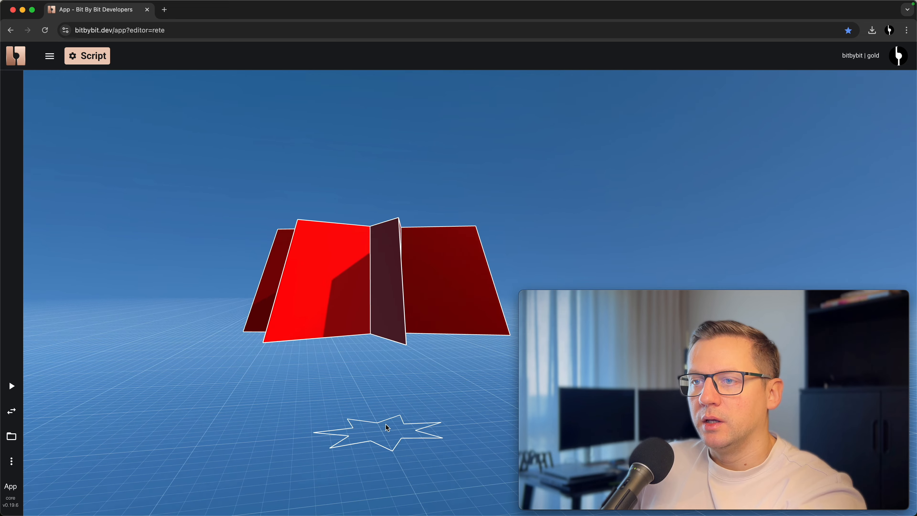
left_click(11, 411)
- Add a fillet 2D node for wires and connect the star without a center vector to its shape input
right_click(350, 173)
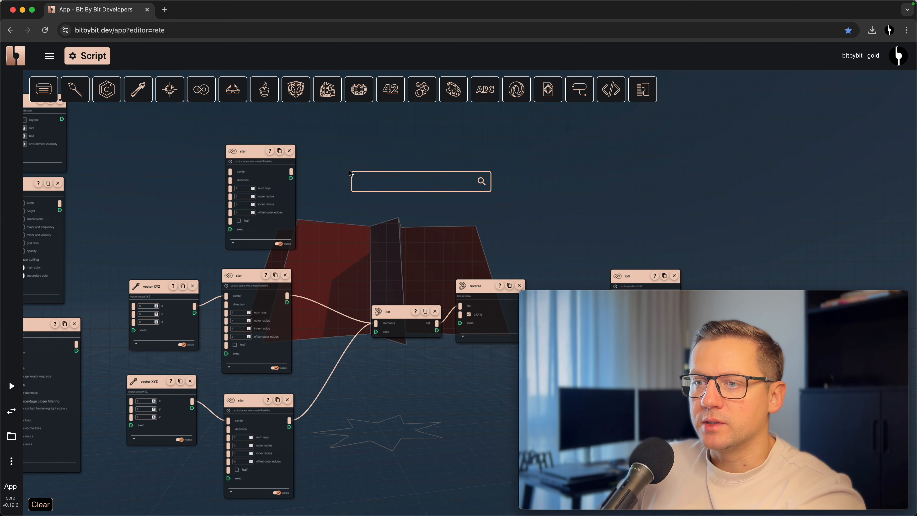
type("fillet 2d")
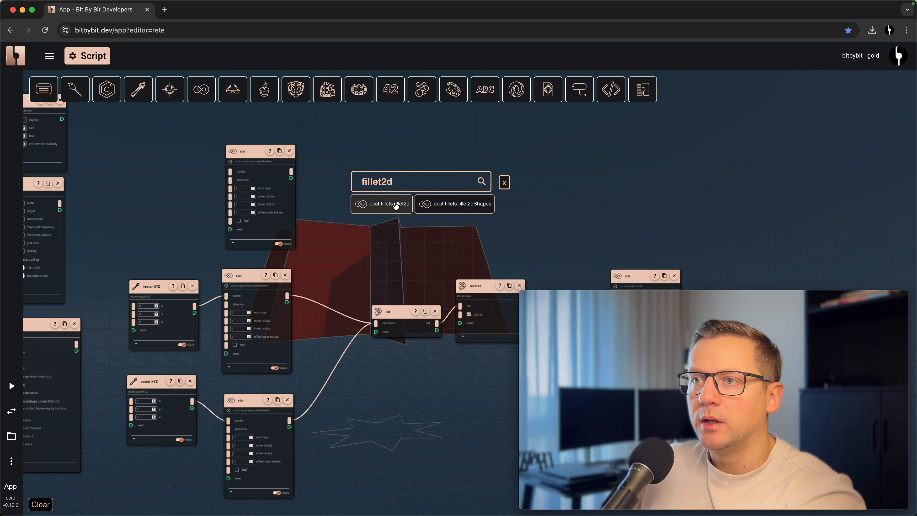
left_click(397, 205)
left_click_drag(424, 211, 382, 160)
left_click_drag(292, 171, 358, 179)
scroll(364, 188, "up", 2)
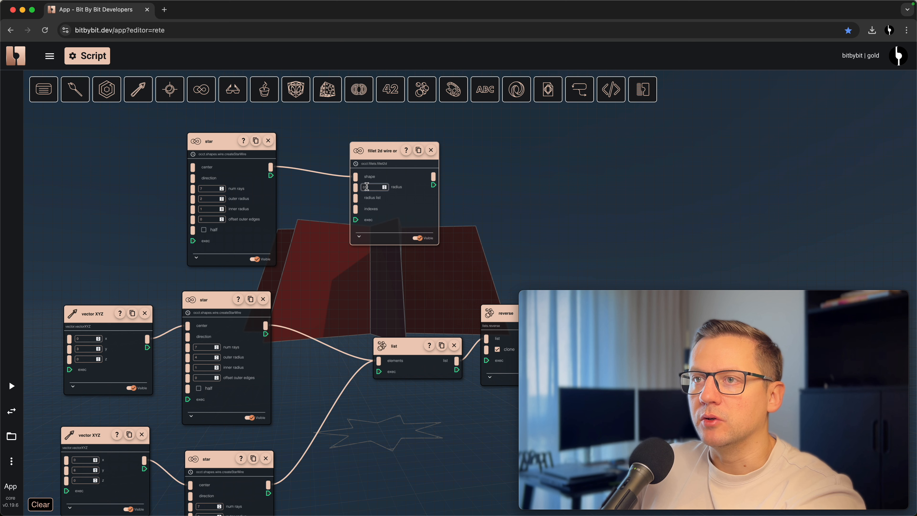
left_click(499, 187)
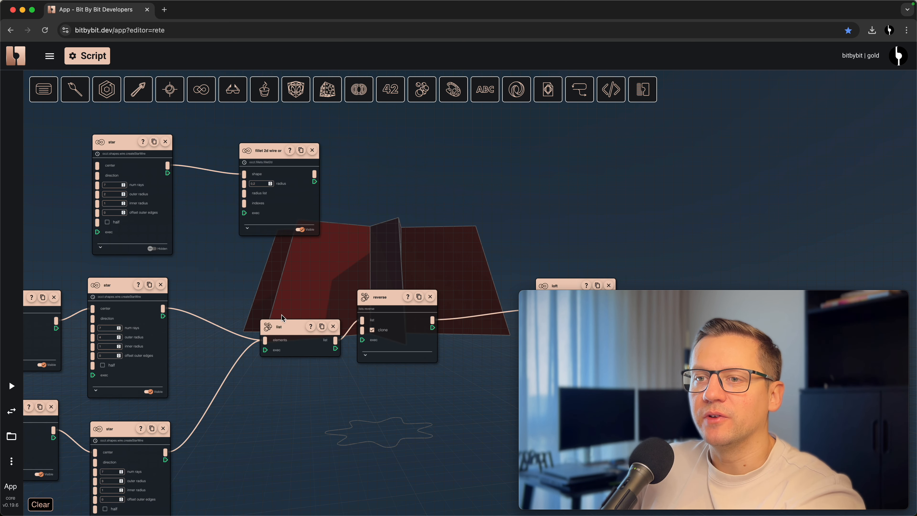
- Try lofting the filleted star together with the two unfilleted stars by connecting all three to the list
left_click_drag(265, 343, 254, 326)
left_click_drag(315, 174, 265, 340)
left_click_drag(163, 308, 266, 342)
left_click_drag(166, 456, 265, 341)
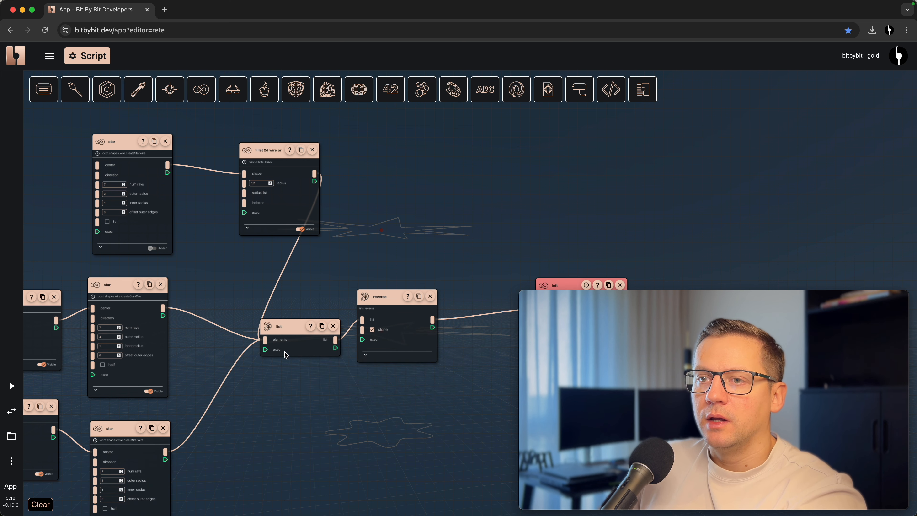
- Reconnect only the filleted star and the middle star to the list, and inspect their loft in the 3D view
left_click_drag(598, 223, 537, 173)
left_click_drag(205, 289, 174, 291)
left_click_drag(256, 128, 205, 289)
left_click_drag(103, 258, 205, 289)
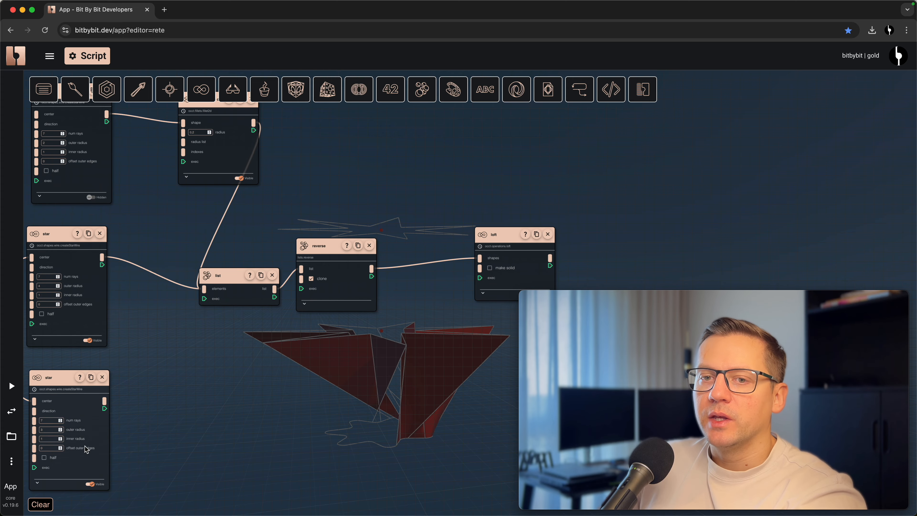
left_click(13, 411)
left_click_drag(363, 345, 392, 434)
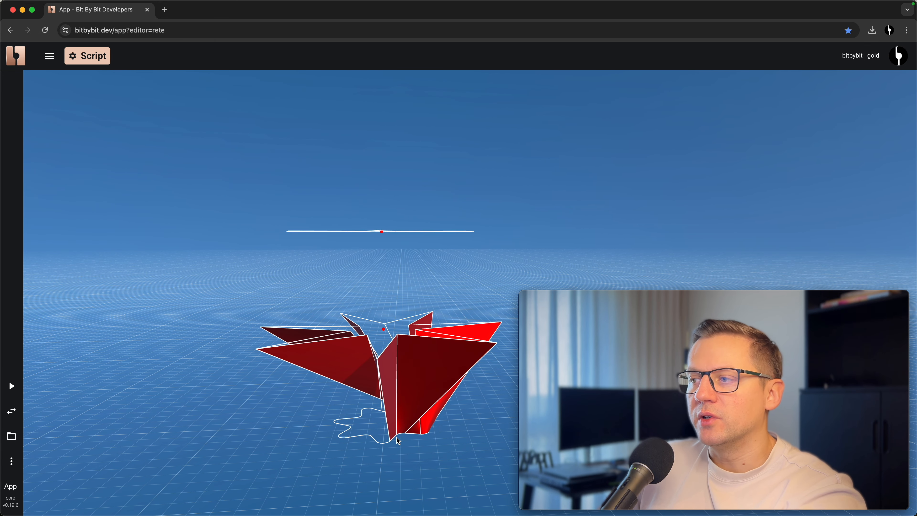
left_click_drag(394, 348, 407, 439)
left_click_drag(427, 362, 390, 416)
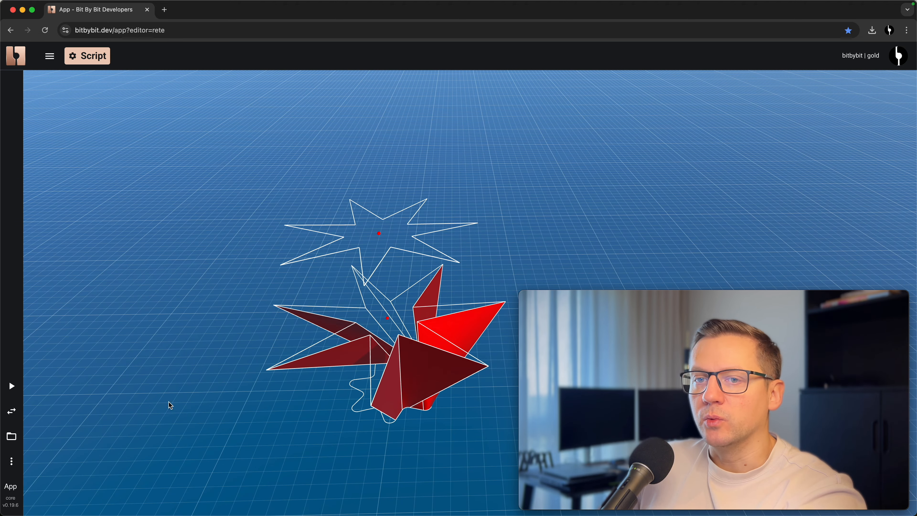
left_click(11, 411)
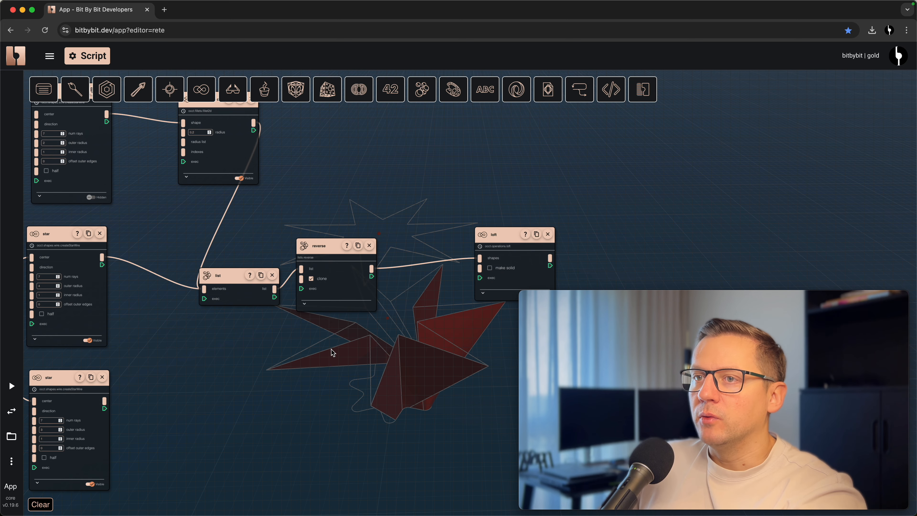
- Delete the list node that collects the star wires
left_click_drag(335, 348, 343, 346)
scroll(343, 346, "down", 3)
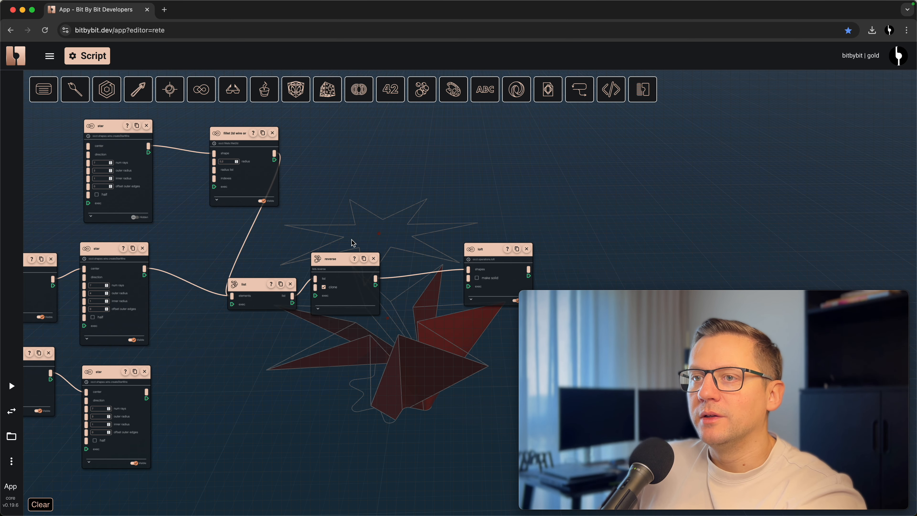
left_click(292, 284)
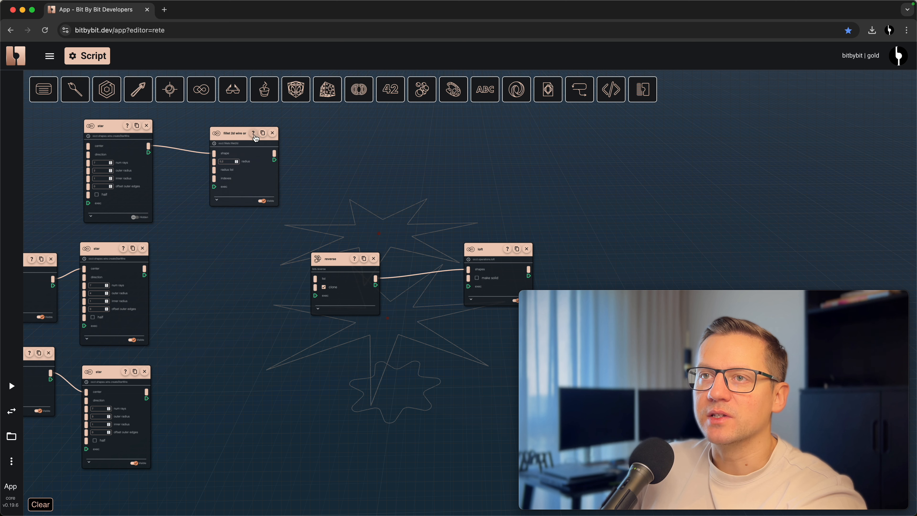
- Duplicate the fillet 2D node for each of the other two stars, connect them, and set the last copy's radius to 0.1
left_click(262, 133)
left_click_drag(282, 130, 219, 251)
left_click_drag(145, 269, 199, 276)
left_click(248, 255)
left_click_drag(262, 260, 206, 375)
scroll(206, 376, "up", 2)
left_click_drag(133, 398, 192, 400)
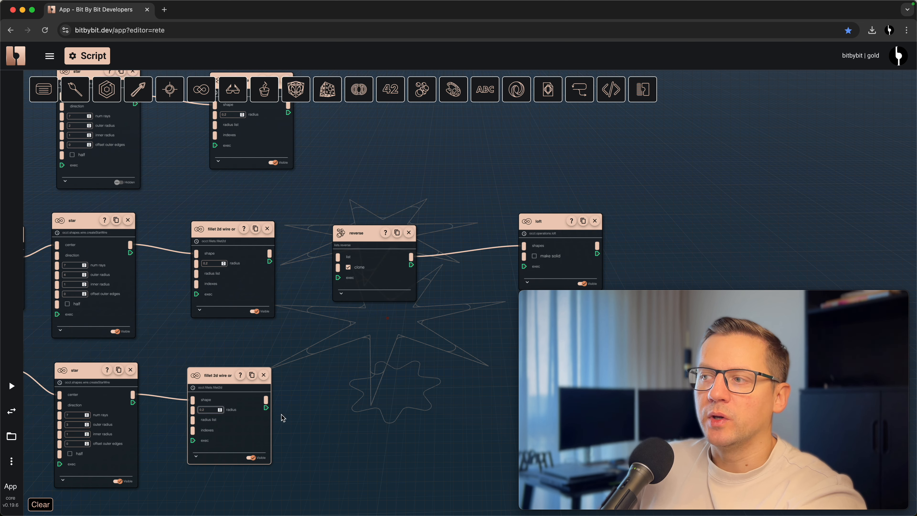
key("BackSpace")
type("1")
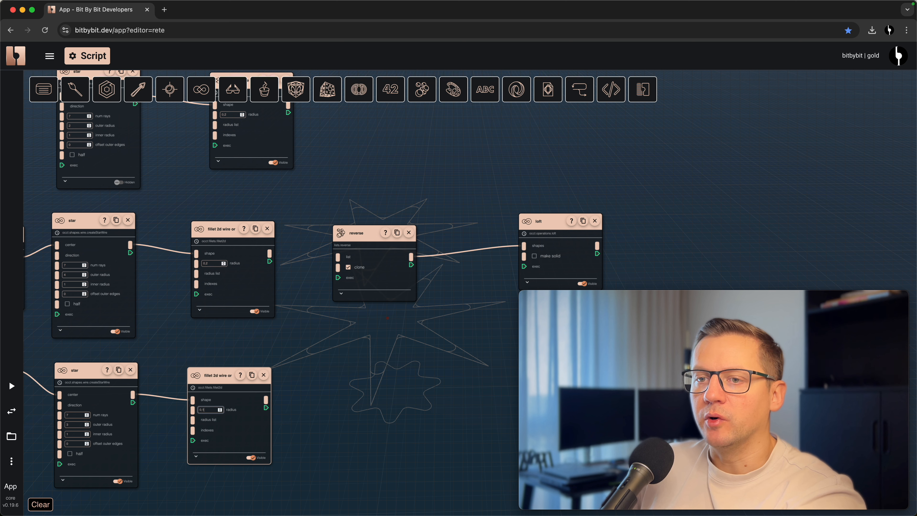
- Add a new create list node between the fillet 2D nodes and the reverse node
scroll(336, 398, "down", 5)
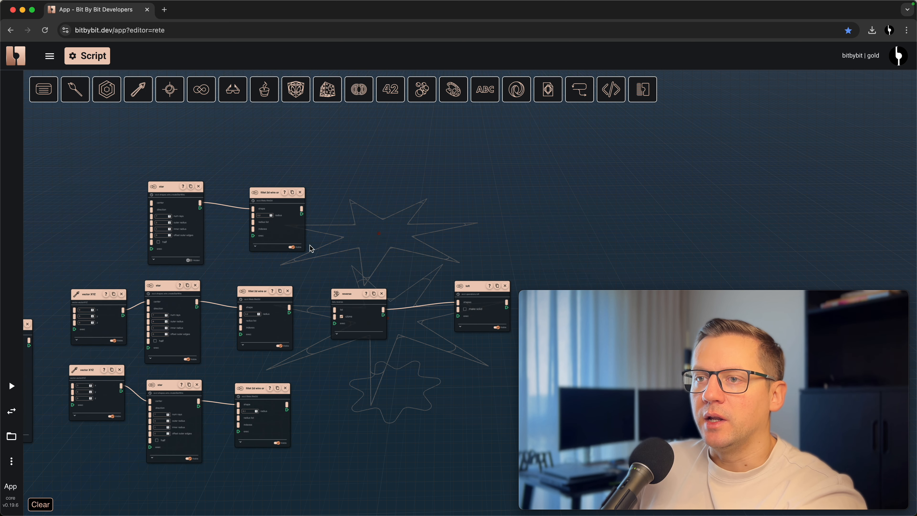
left_click_drag(347, 293, 389, 295)
double_click(350, 274)
type("createlist")
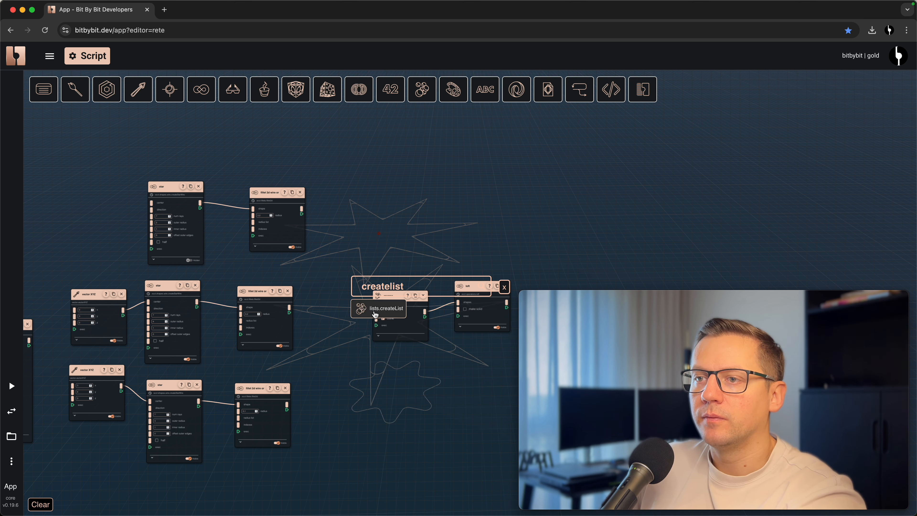
left_click(358, 306)
left_click_drag(343, 303, 315, 293)
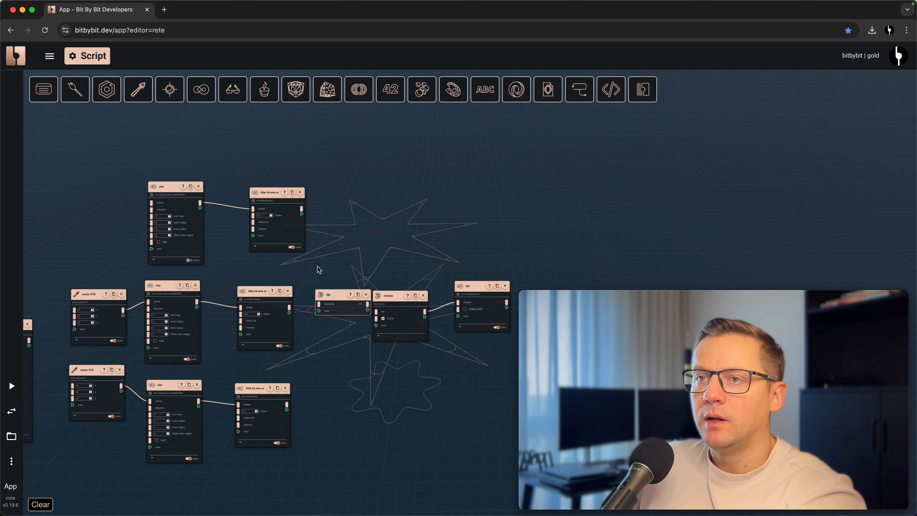
- Connect all three fillet 2D outputs to the new list and the list to the reverse node
left_click_drag(302, 209, 318, 304)
left_click_drag(290, 406, 318, 306)
left_click_drag(401, 296, 418, 290)
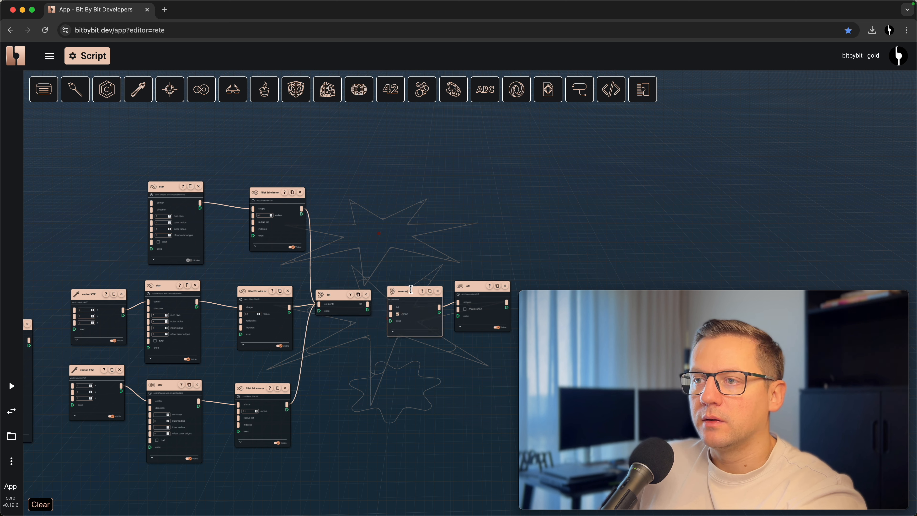
left_click_drag(367, 305, 393, 305)
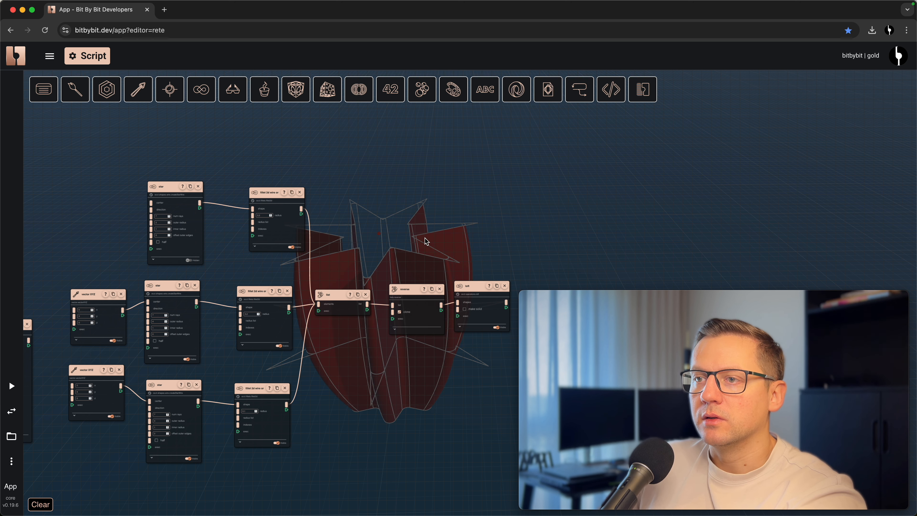
- Hide the previews of the fillet wires and the remaining star wires, and inspect the filleted star loft in the 3D view
left_click_drag(421, 239, 401, 221)
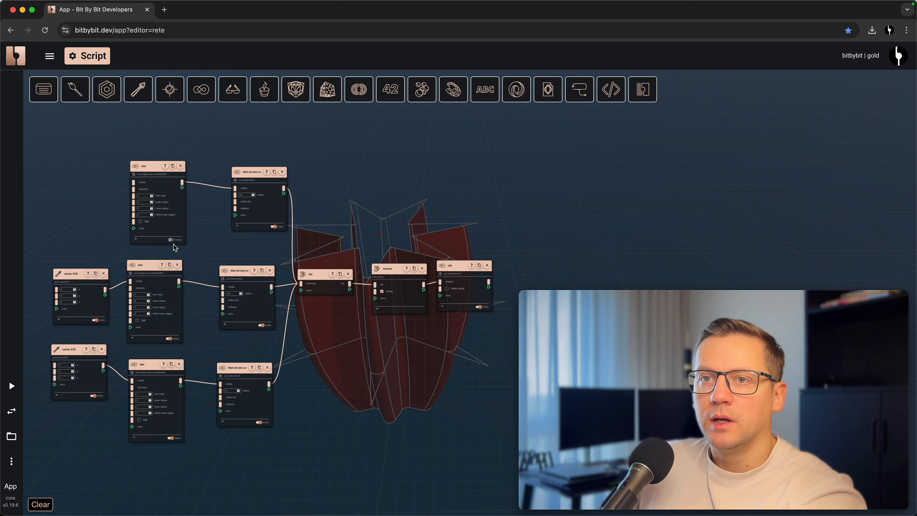
left_click(262, 325)
left_click(172, 441)
left_click(169, 338)
left_click_drag(358, 479, 336, 437)
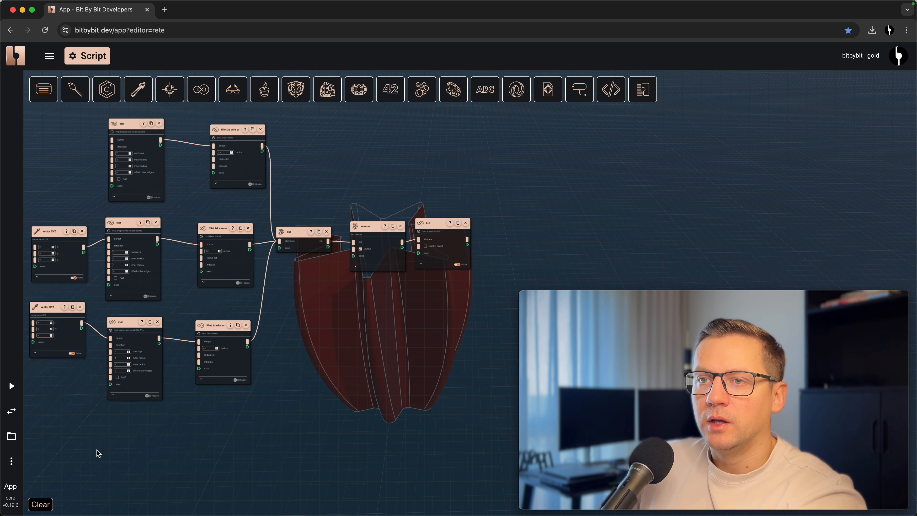
left_click(11, 411)
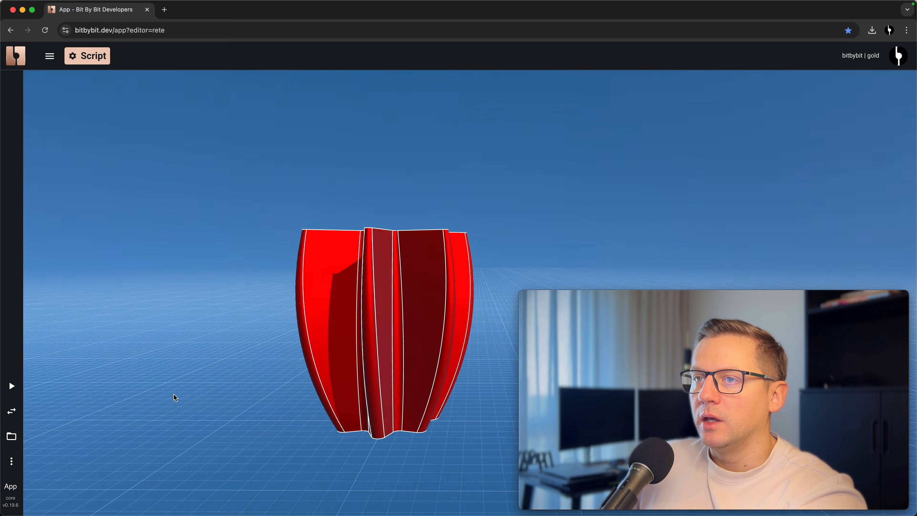
left_click_drag(176, 398, 313, 410)
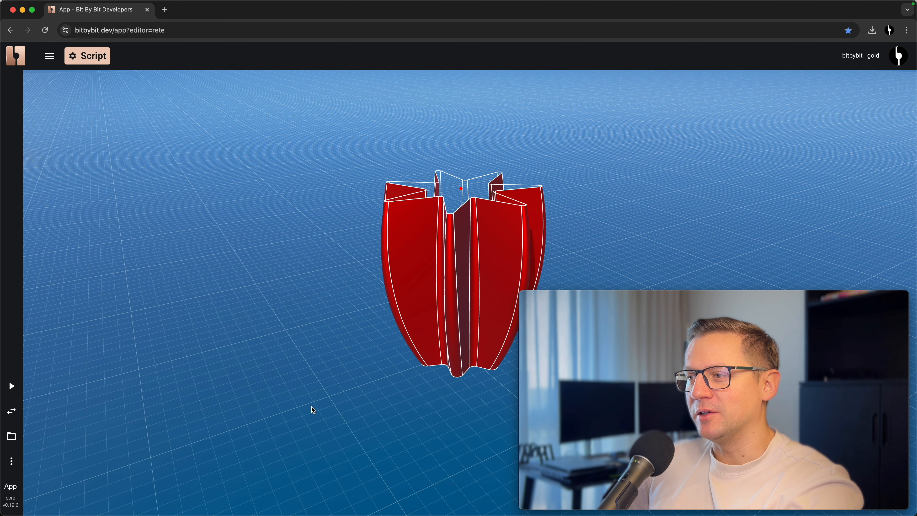
left_click(7, 413)
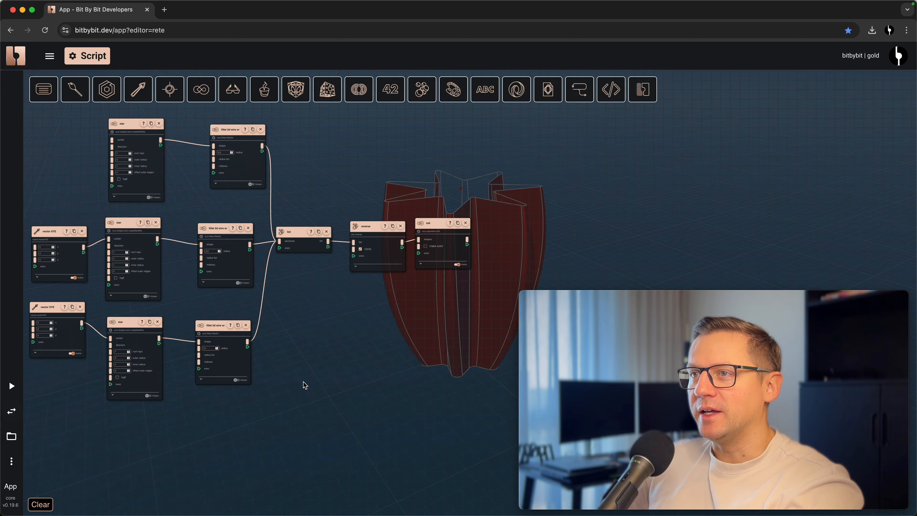
- Remove the reverse node so the list feeds the loft directly, and inspect the resulting loft in the 3D view
left_click_drag(322, 377, 402, 391)
scroll(422, 391, "down", 2)
scroll(408, 389, "up", 5)
left_click_drag(452, 338, 340, 401)
scroll(340, 402, "up", 3)
left_click(385, 243)
left_click_drag(262, 270, 416, 268)
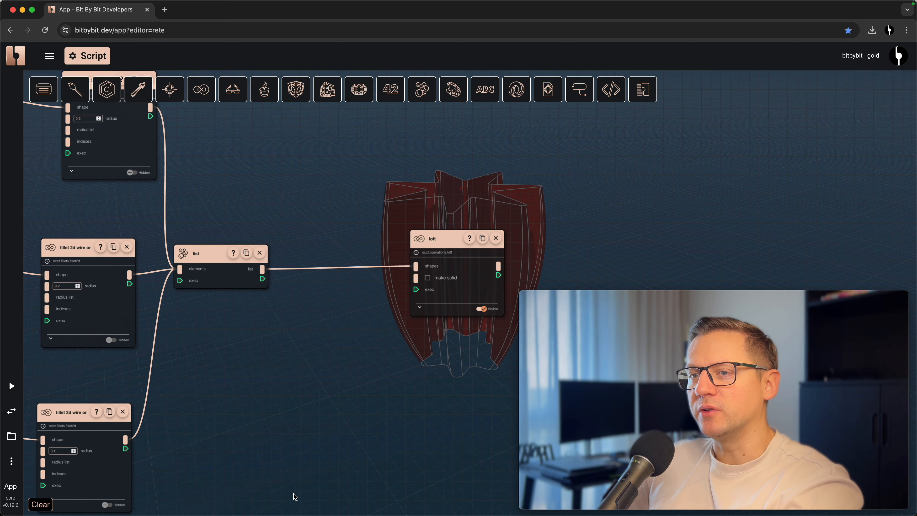
left_click(11, 411)
left_click_drag(379, 352, 459, 334)
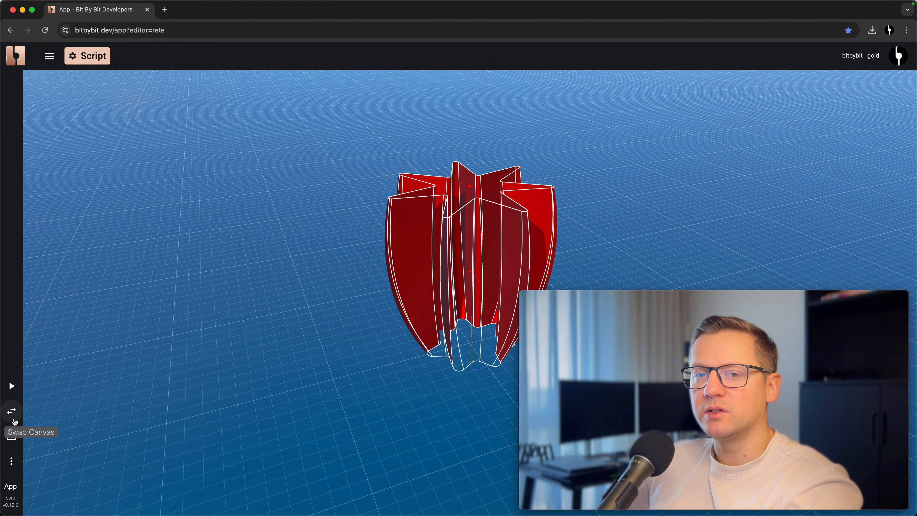
left_click(11, 411)
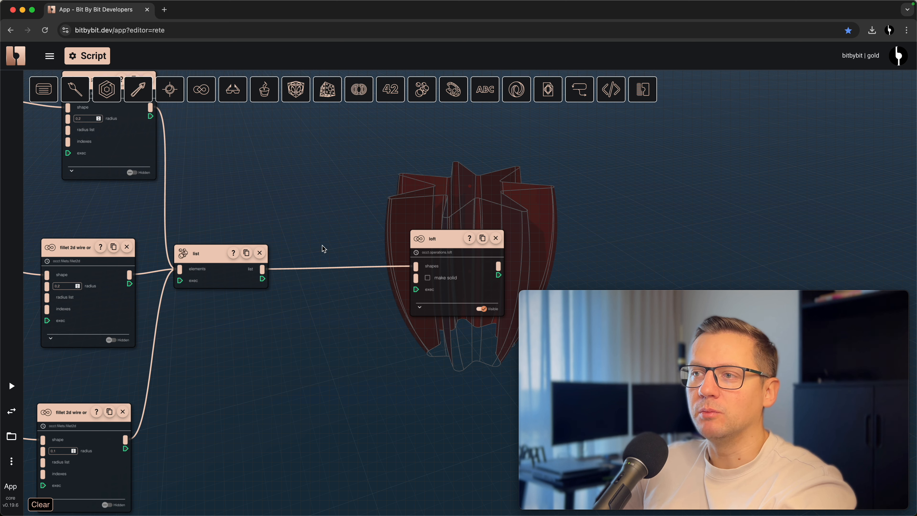
- Turn on the make solid option of the loft node
left_click_drag(324, 247, 231, 231)
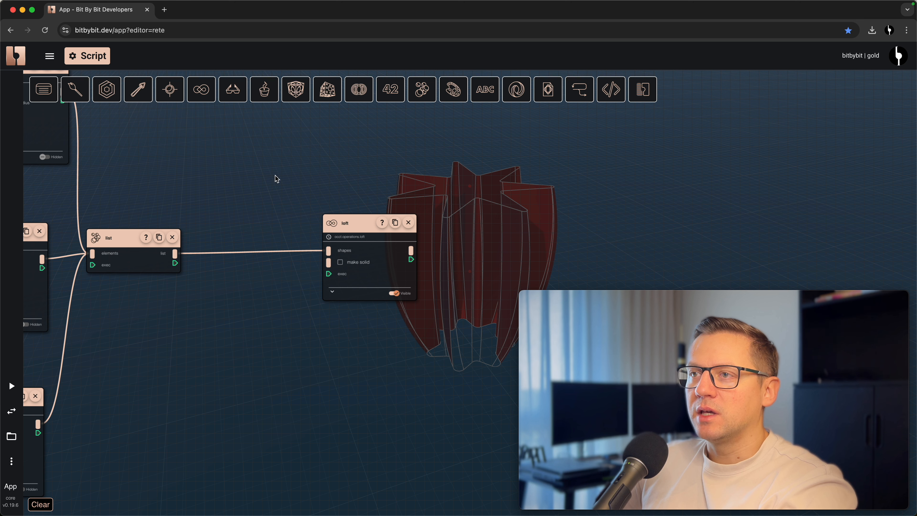
left_click(340, 262)
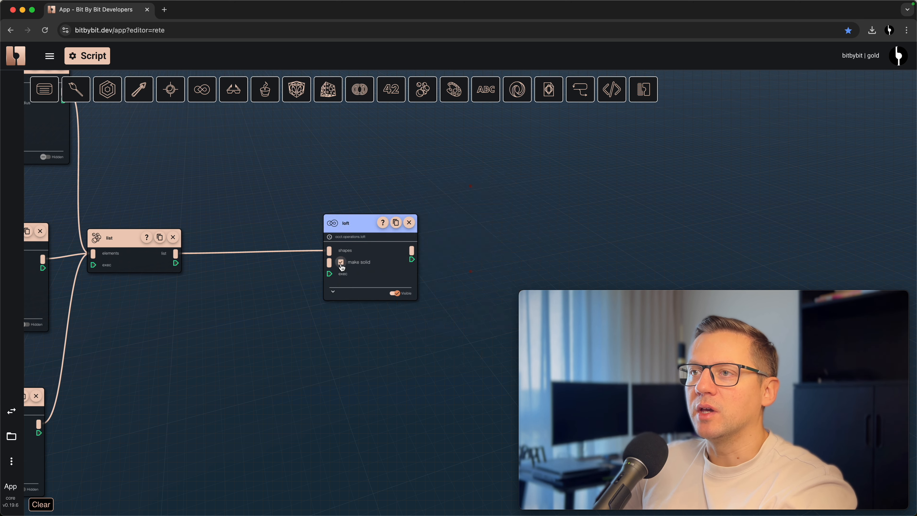